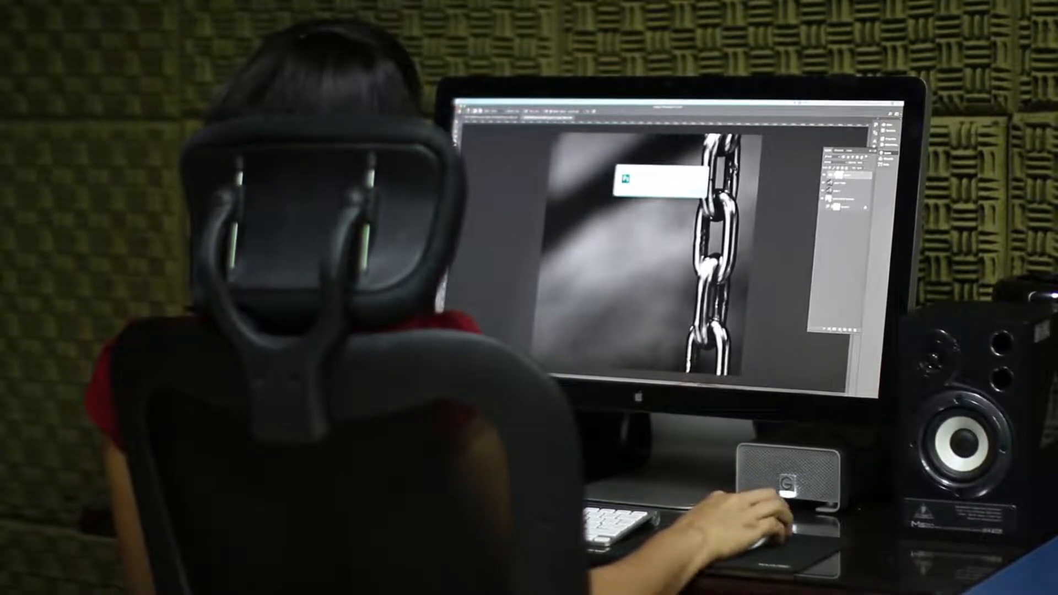
{"action": "left_click", "coordinate": [702, 192]}
{"action": "left_click", "coordinate": [839, 183]}
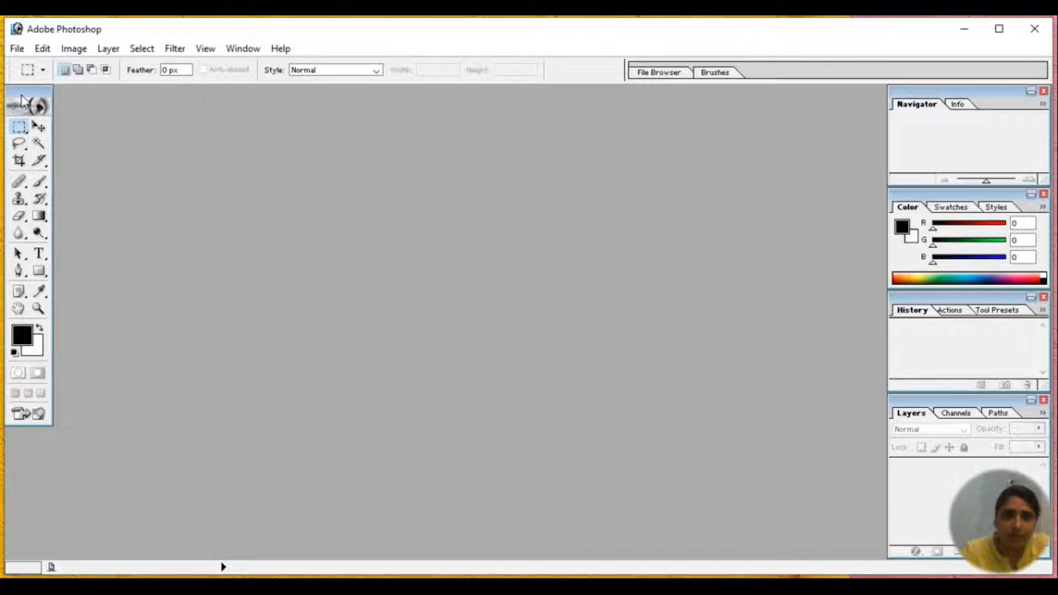
- Move the toolbox, the Navigator, Color, History and Layers palettes, and the options bar into the open workspace
{"action": "left_click_drag", "start_coordinate": [35, 104], "coordinate": [175, 125]}
{"action": "left_click_drag", "start_coordinate": [970, 91], "coordinate": [499, 125]}
{"action": "left_click_drag", "start_coordinate": [964, 194], "coordinate": [461, 269]}
{"action": "left_click_drag", "start_coordinate": [964, 297], "coordinate": [430, 270]}
{"action": "left_click_drag", "start_coordinate": [976, 398], "coordinate": [677, 184]}
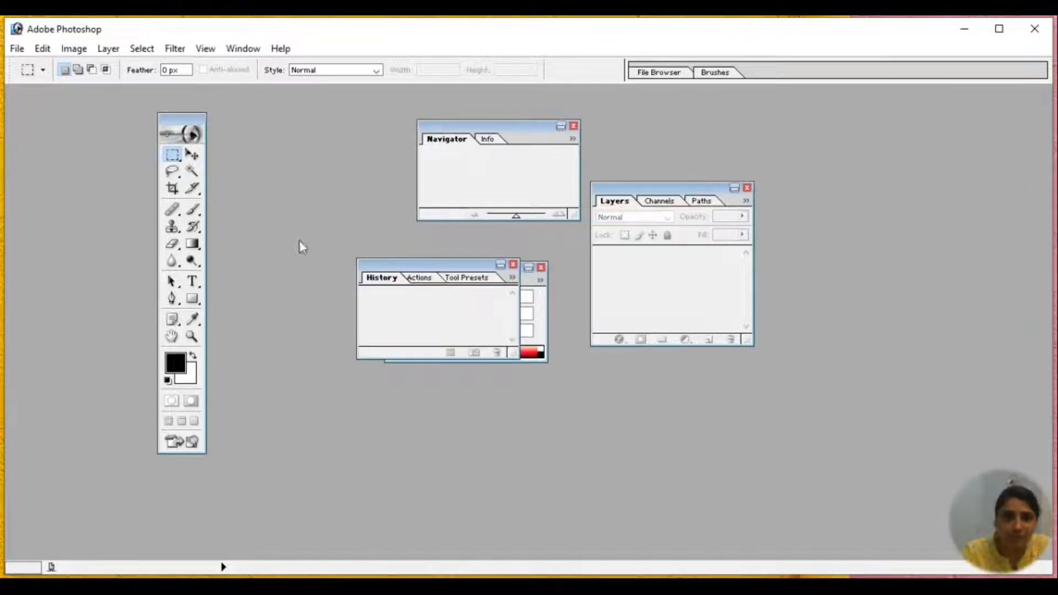
{"action": "left_click_drag", "start_coordinate": [12, 70], "coordinate": [105, 187]}
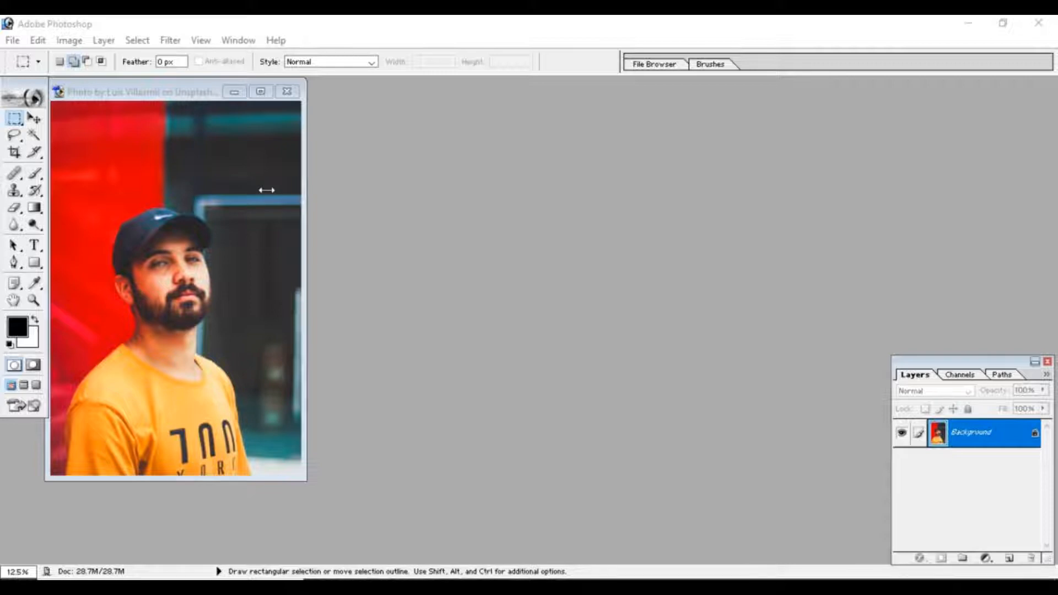
- Create a document named editing with the 1280 x 720 HDTV 720P preset and place its window beside the portrait photo
{"action": "left_click", "coordinate": [494, 249]}
{"action": "key", "text": "ctrl+n"}
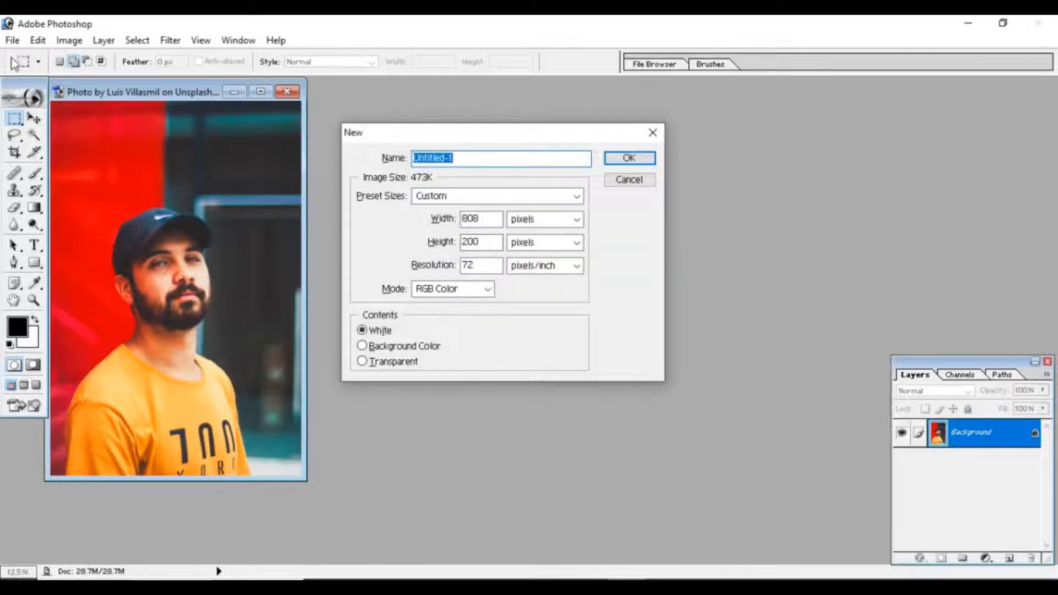
{"action": "left_click", "coordinate": [12, 40]}
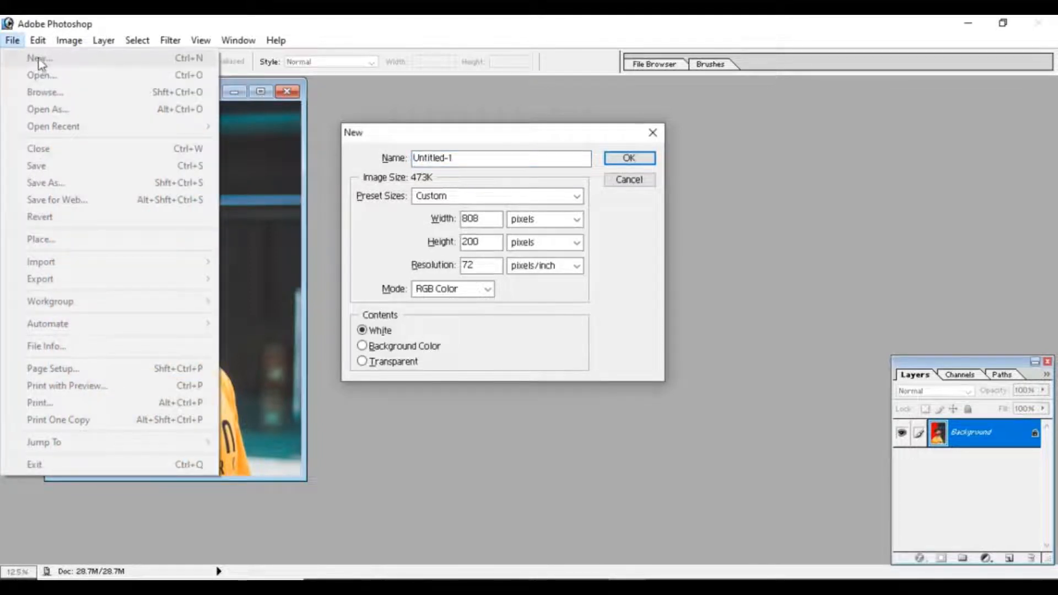
{"action": "left_click", "coordinate": [478, 153]}
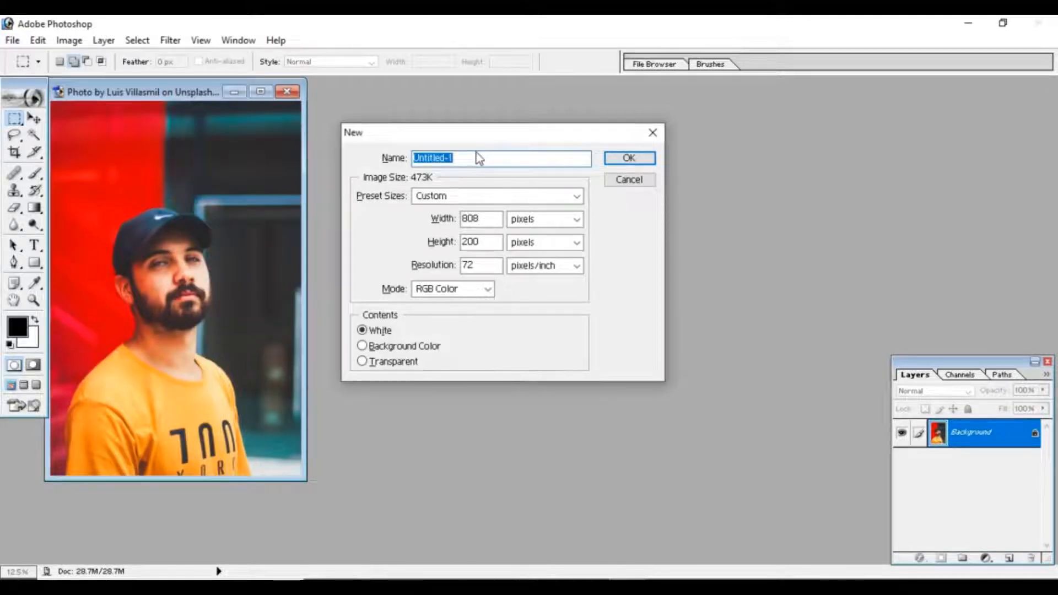
{"action": "type", "text": "editing"}
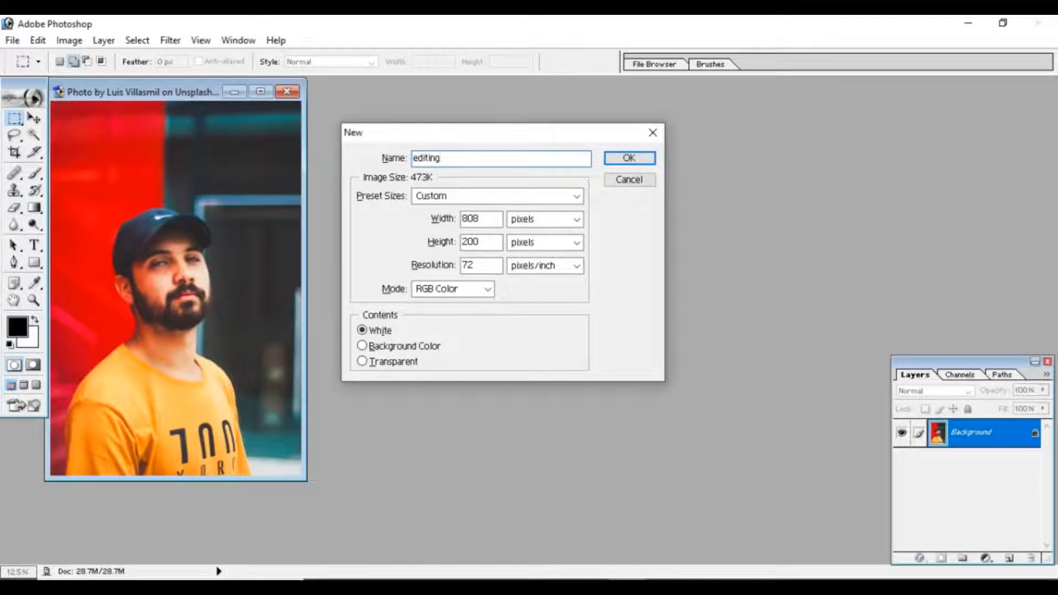
{"action": "left_click", "coordinate": [426, 200]}
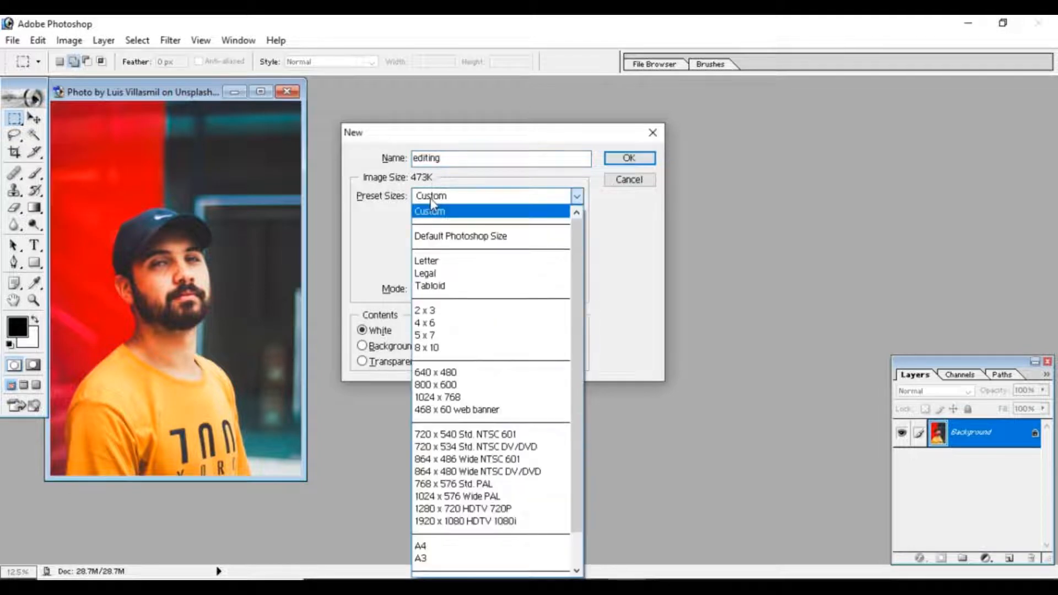
{"action": "left_click", "coordinate": [475, 510]}
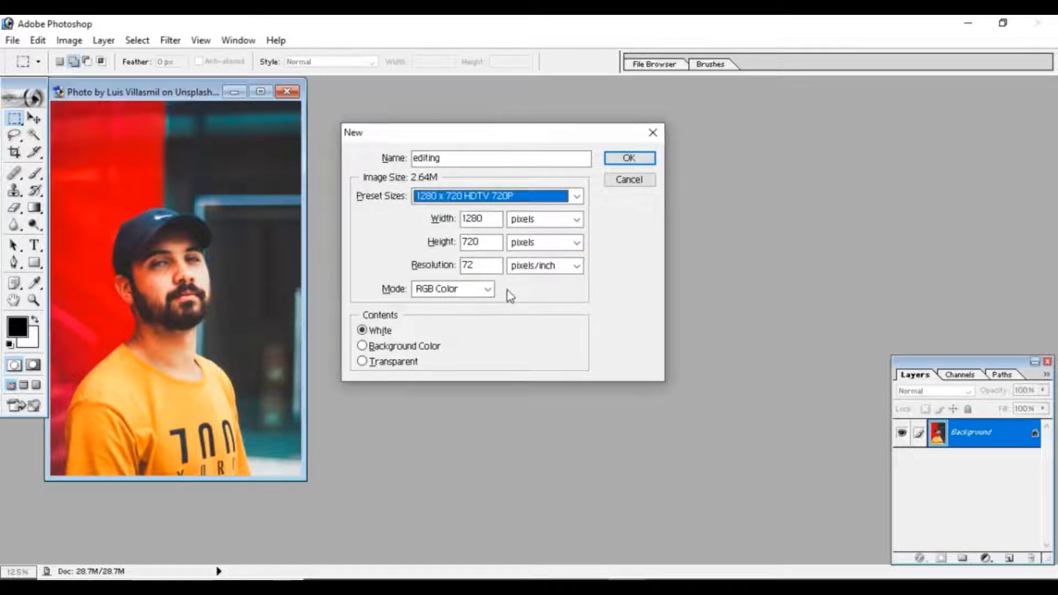
{"action": "key", "text": "shift+Tab"}
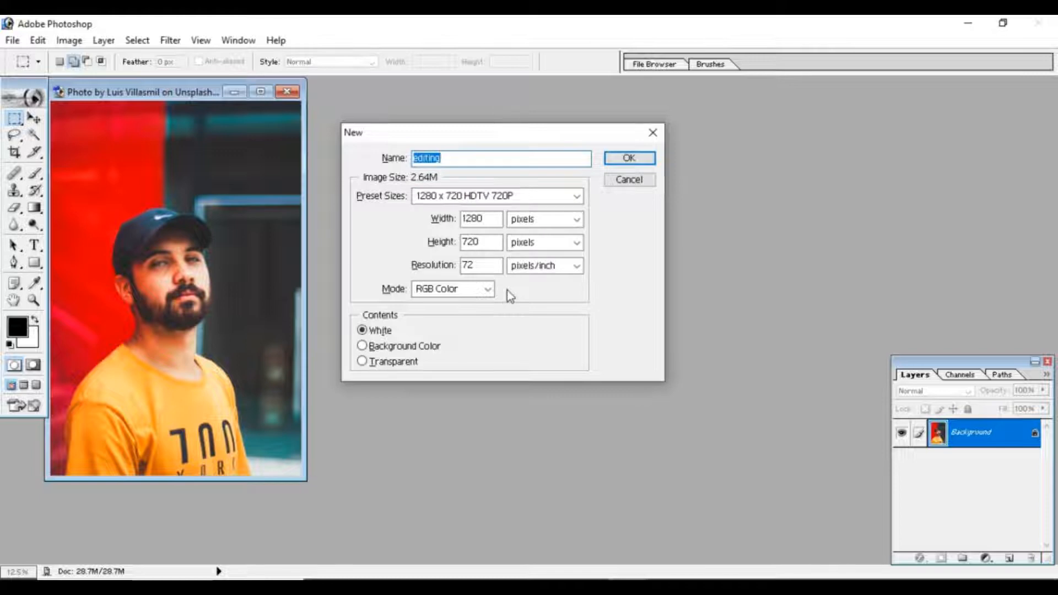
{"action": "left_click", "coordinate": [629, 158]}
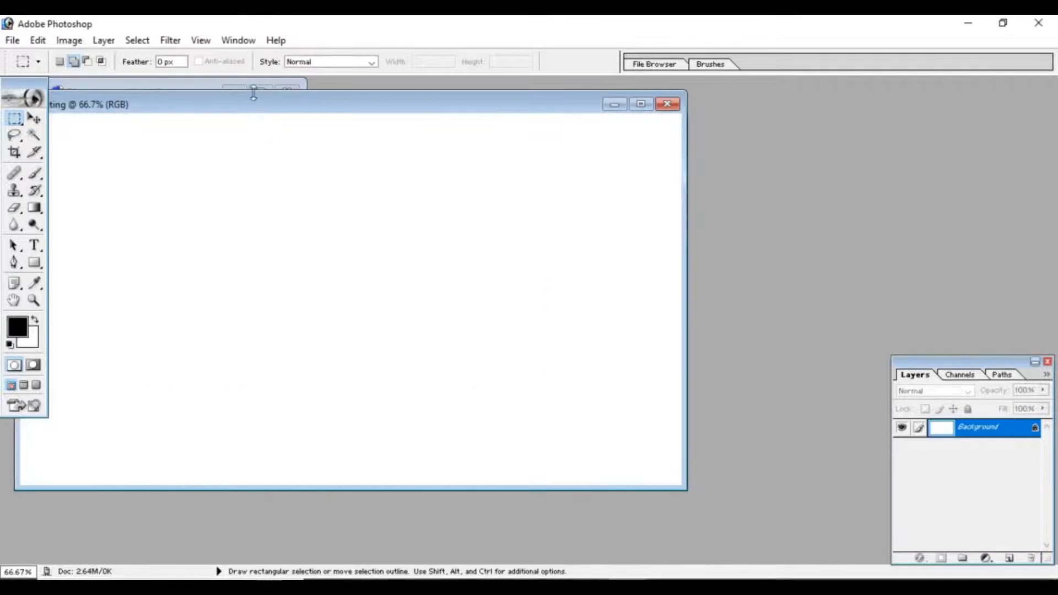
{"action": "left_click_drag", "start_coordinate": [252, 94], "coordinate": [554, 96]}
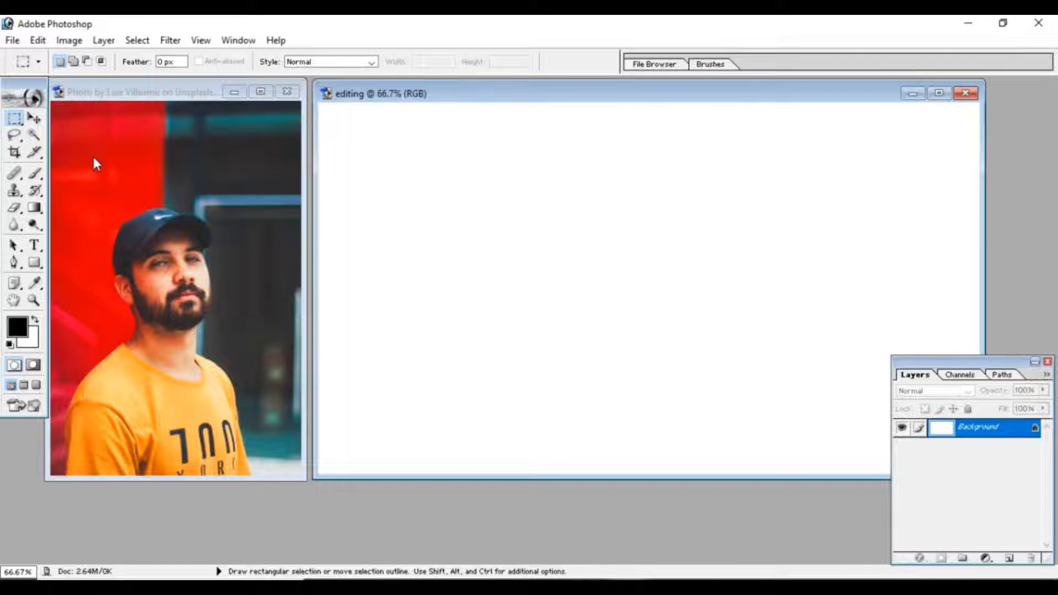
- Copy a rectangular marquee selection around the man's eyes and paste it into the editing document
{"action": "left_click", "coordinate": [135, 246]}
{"action": "left_click_drag", "start_coordinate": [135, 249], "coordinate": [208, 271]}
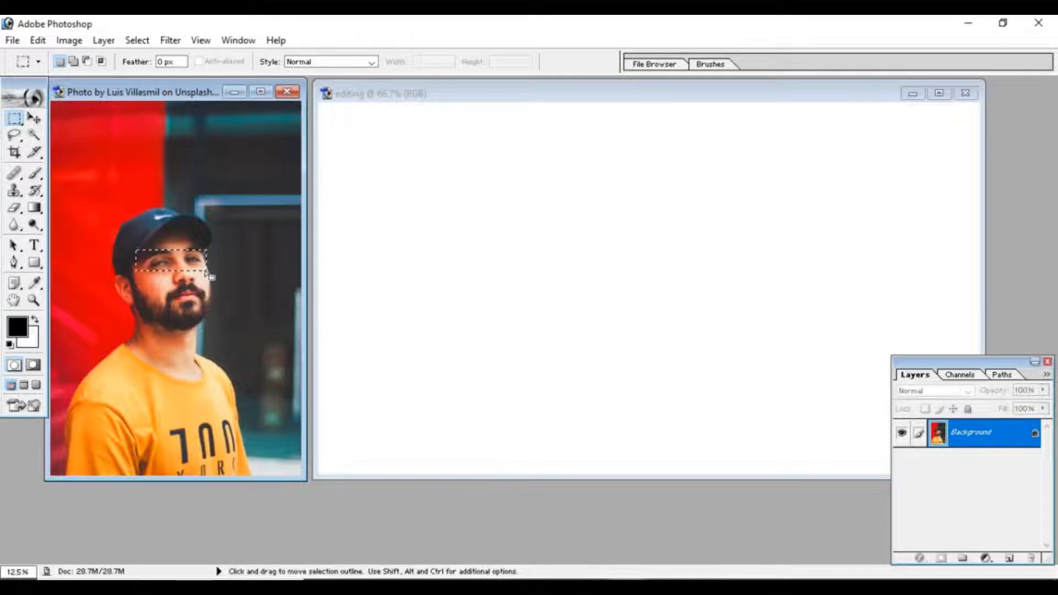
{"action": "left_click", "coordinate": [449, 232]}
{"action": "key", "text": "ctrl"}
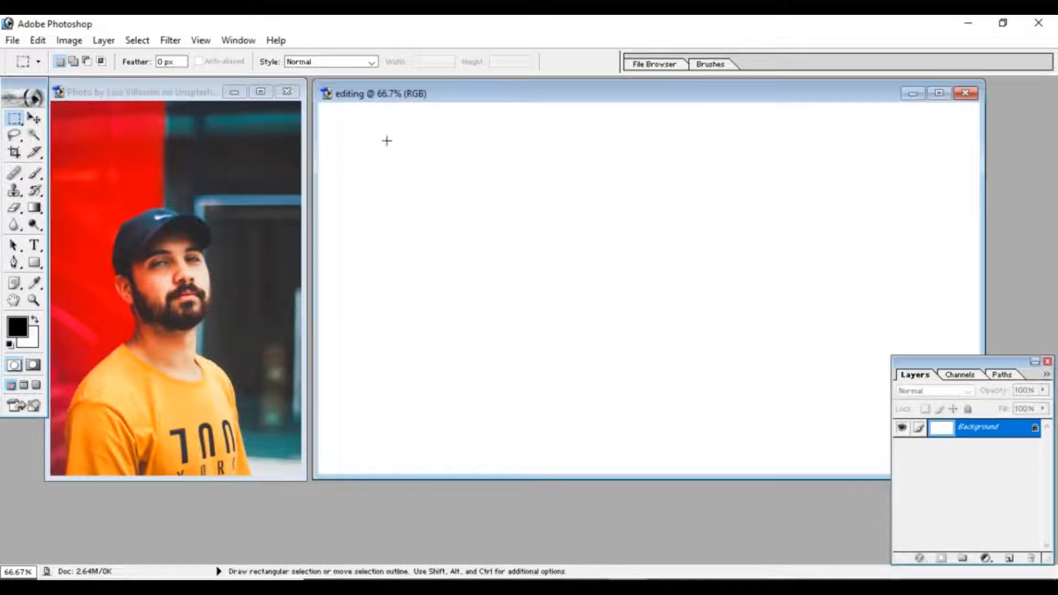
{"action": "key", "text": "ctrl"}
{"action": "key", "text": "ctrl+v"}
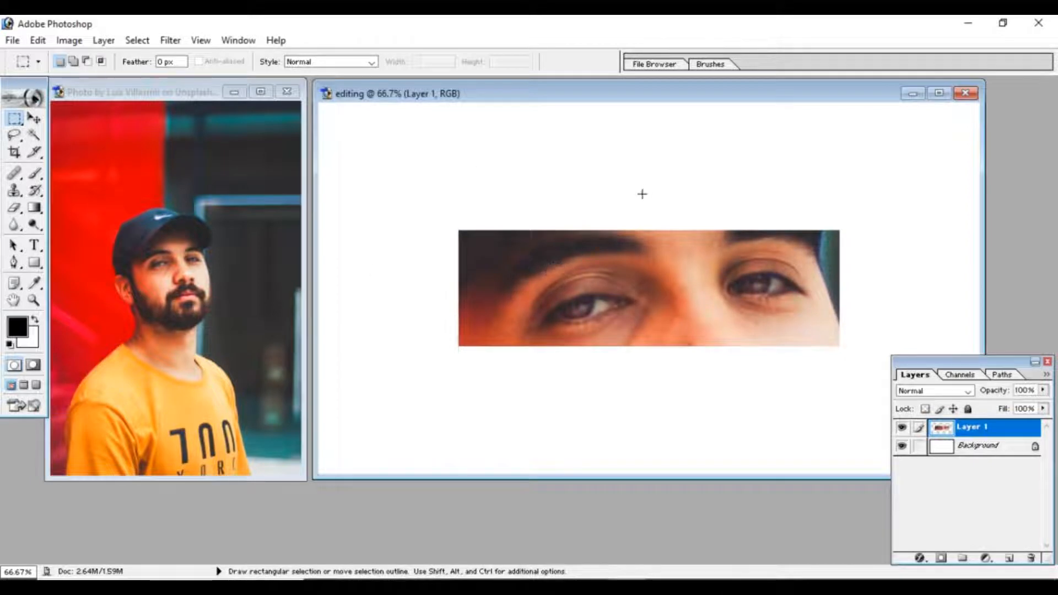
- Move the pasted eye strip into the upper-left corner of the canvas with the Move tool
{"action": "left_click", "coordinate": [34, 119]}
{"action": "left_click_drag", "start_coordinate": [630, 282], "coordinate": [489, 156]}
{"action": "left_click", "coordinate": [532, 290]}
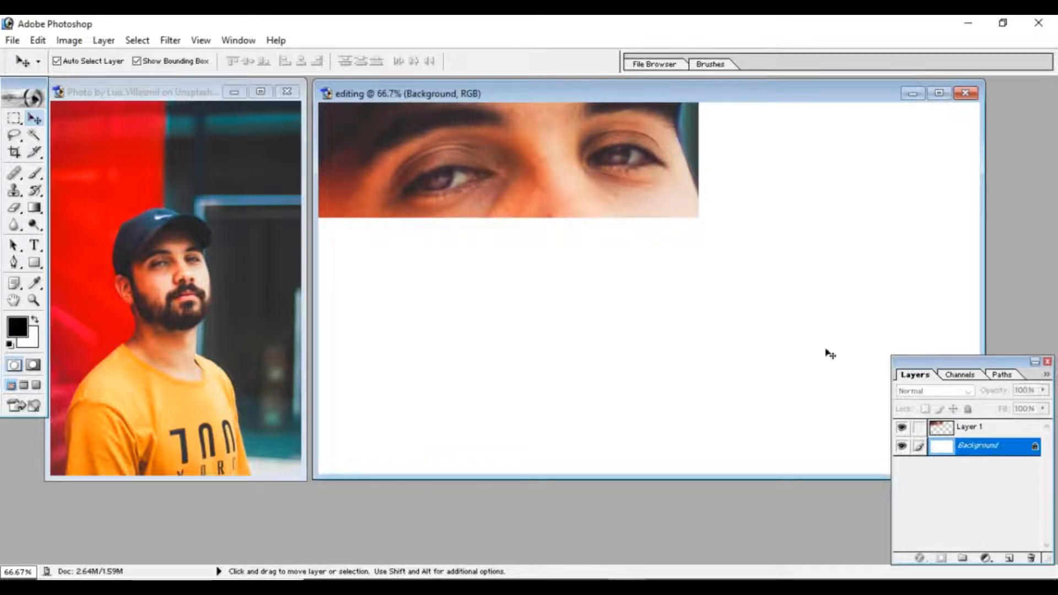
{"action": "mouse_move", "coordinate": [519, 184]}
{"action": "left_mouse_down"}
{"action": "mouse_move", "coordinate": [751, 338]}
{"action": "mouse_move", "coordinate": [748, 283]}
{"action": "mouse_move", "coordinate": [505, 198]}
{"action": "left_mouse_up"}
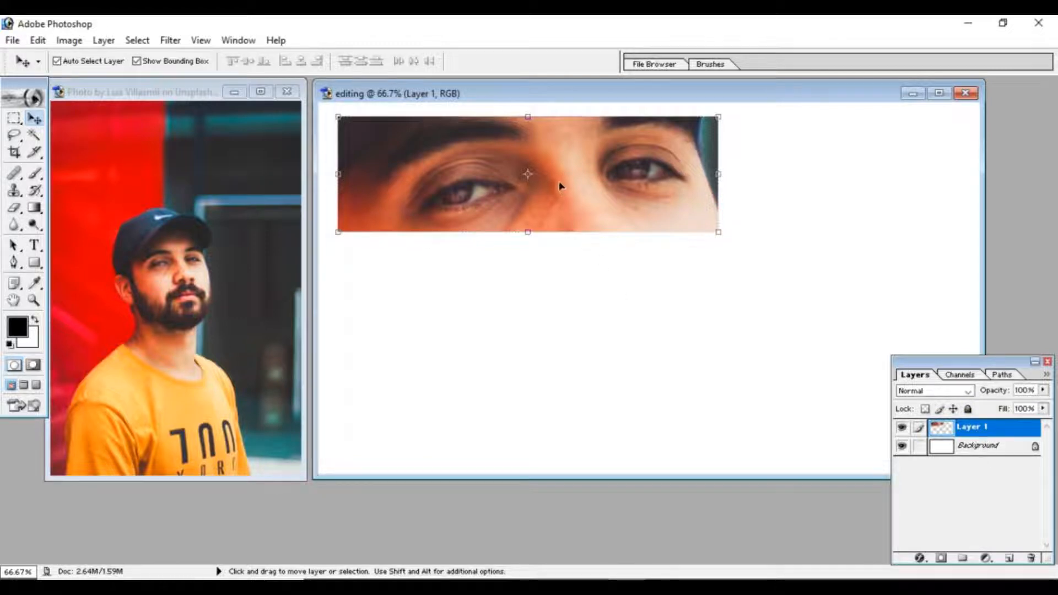
{"action": "mouse_move", "coordinate": [560, 186]}
{"action": "left_mouse_down"}
{"action": "mouse_move", "coordinate": [581, 270]}
{"action": "mouse_move", "coordinate": [546, 172]}
{"action": "left_mouse_up"}
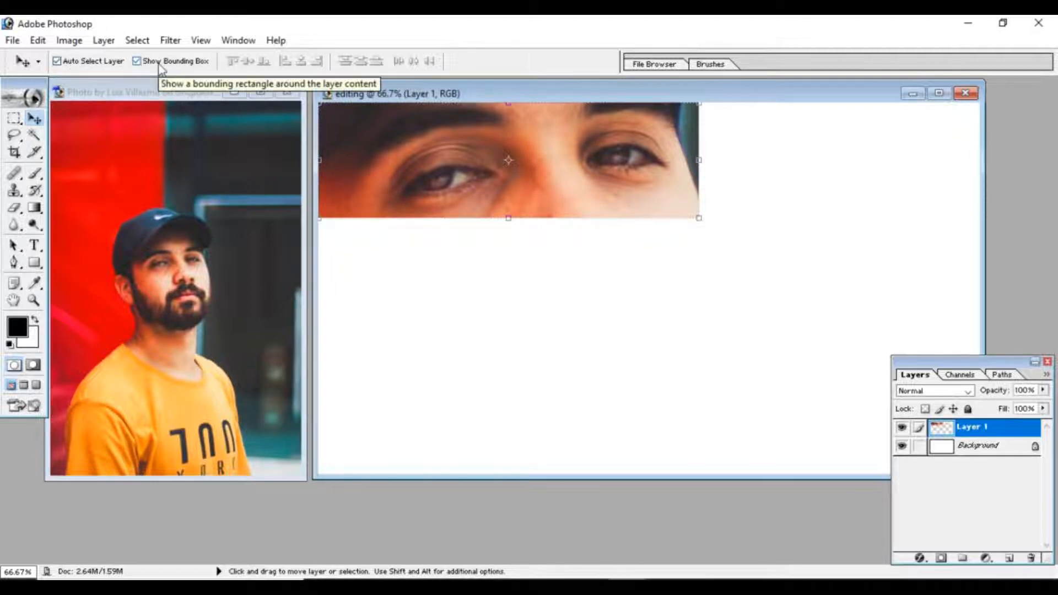
- Turn off Auto Select Layer and scale the eye strip to about 72.7% width and 64.5% height, set slightly in from the canvas corner
{"action": "left_click", "coordinate": [137, 62]}
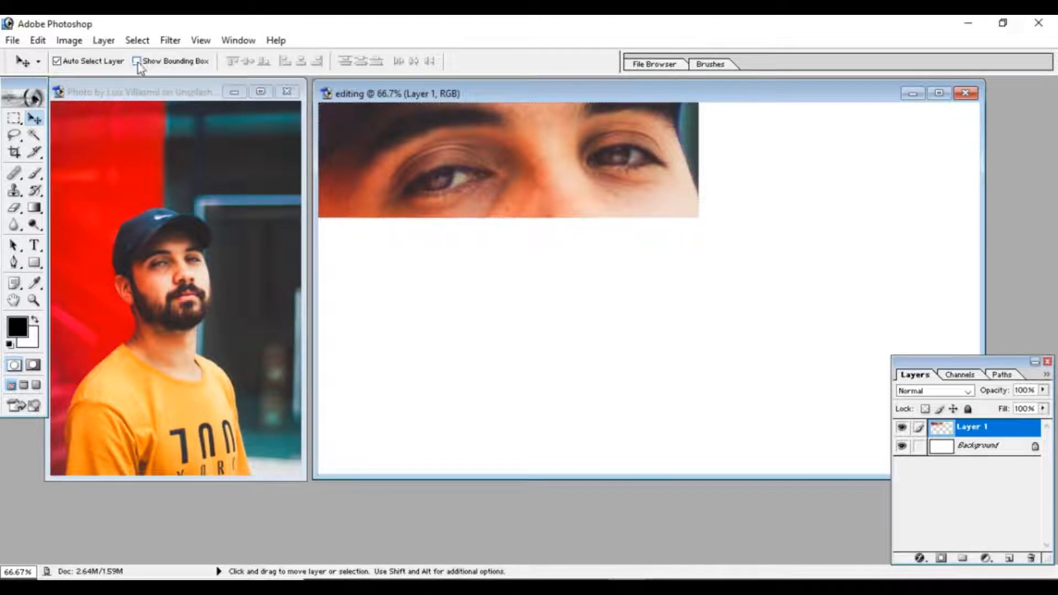
{"action": "left_click", "coordinate": [61, 62]}
{"action": "left_click", "coordinate": [137, 62]}
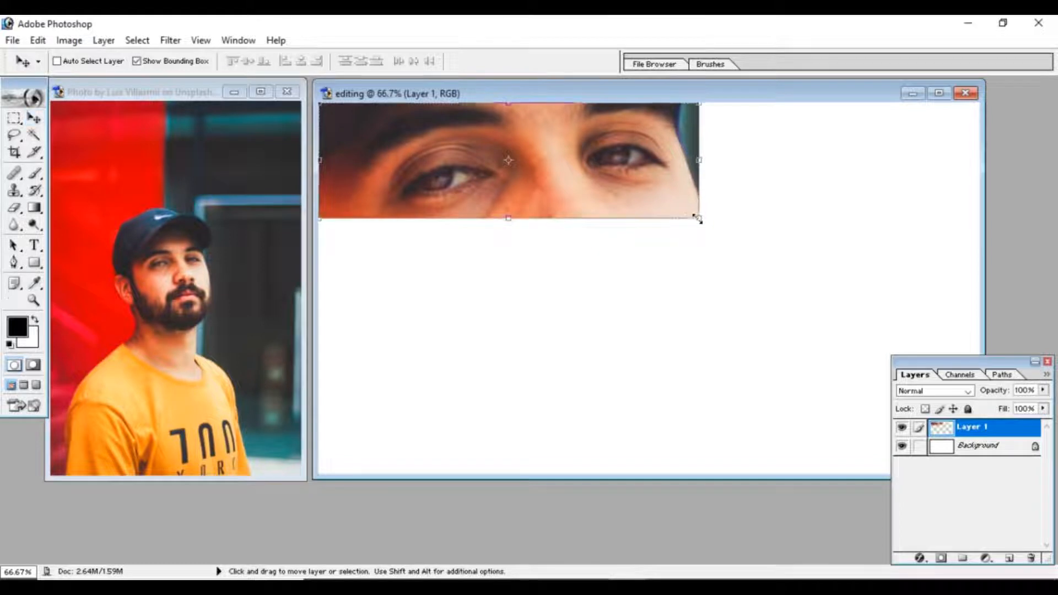
{"action": "left_click_drag", "start_coordinate": [697, 219], "coordinate": [595, 177]}
{"action": "left_click_drag", "start_coordinate": [533, 151], "coordinate": [551, 175]}
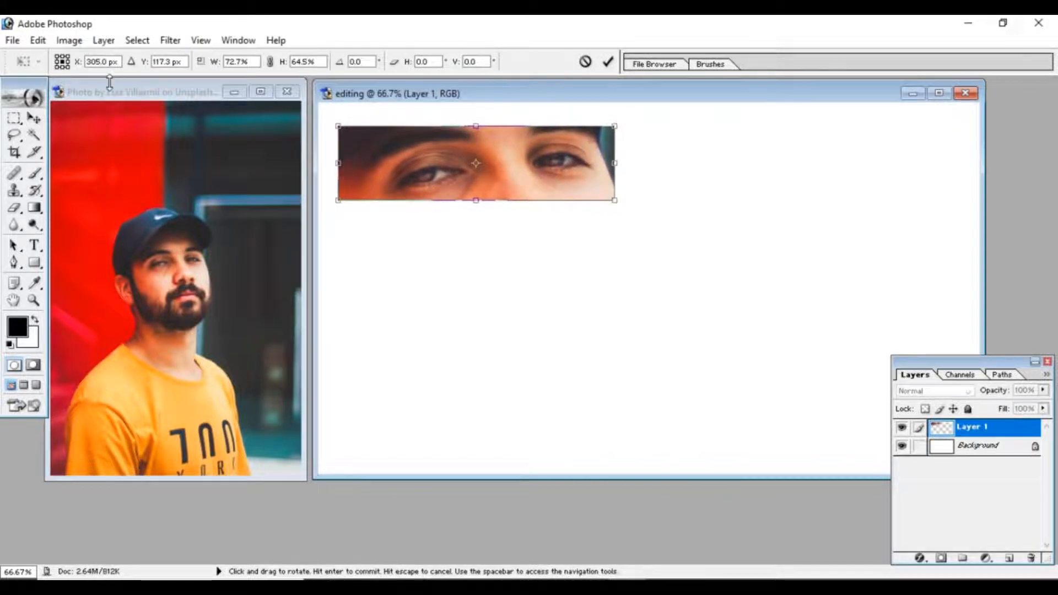
{"action": "left_click", "coordinate": [609, 63]}
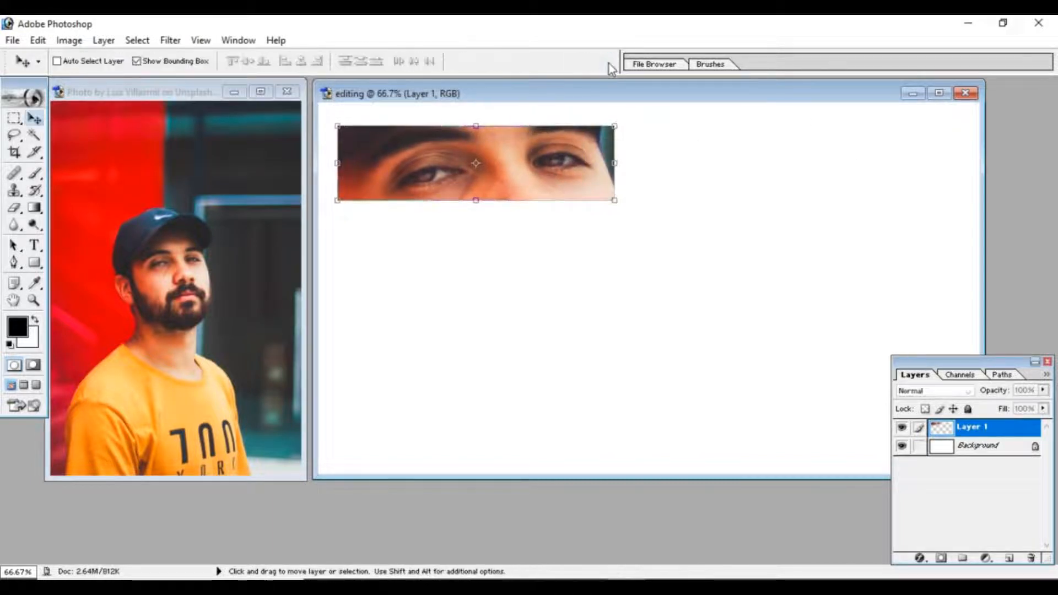
- Turn on Auto Select Layer for the Move tool and hide the bounding box
{"action": "left_click", "coordinate": [97, 63]}
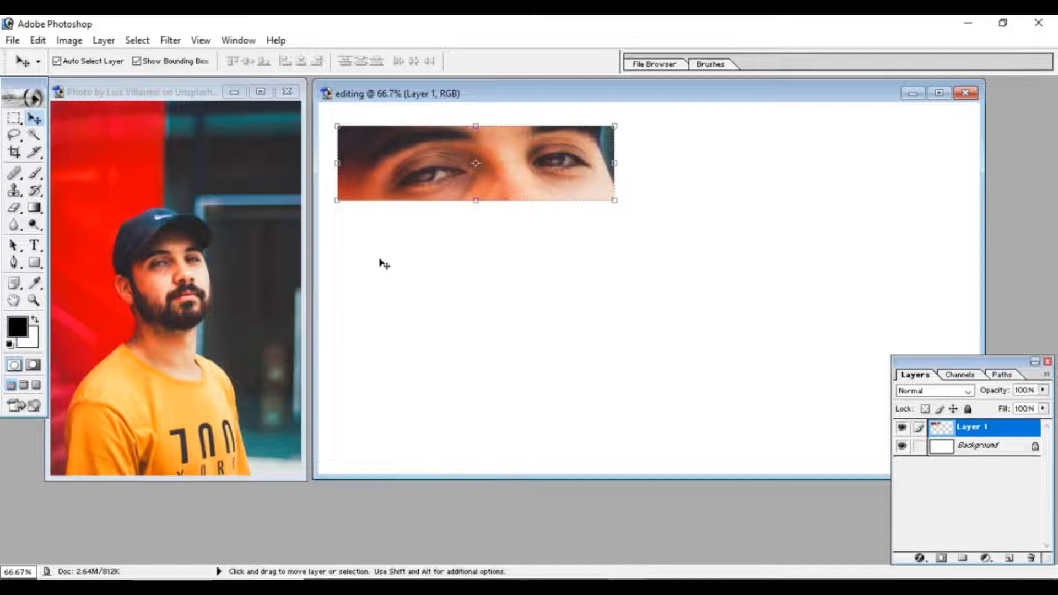
{"action": "left_click", "coordinate": [148, 100]}
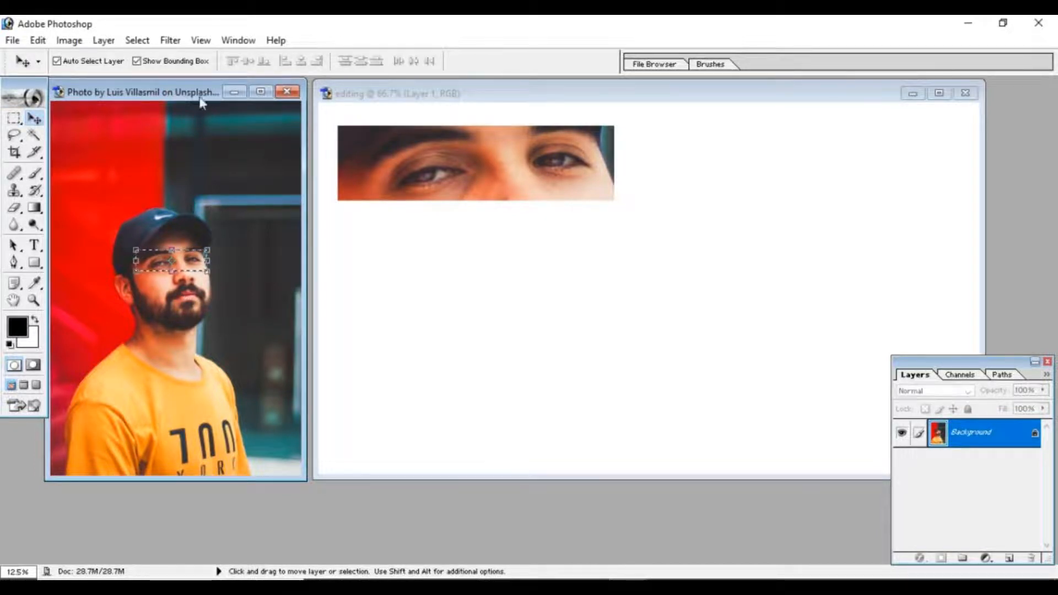
{"action": "left_click", "coordinate": [170, 62]}
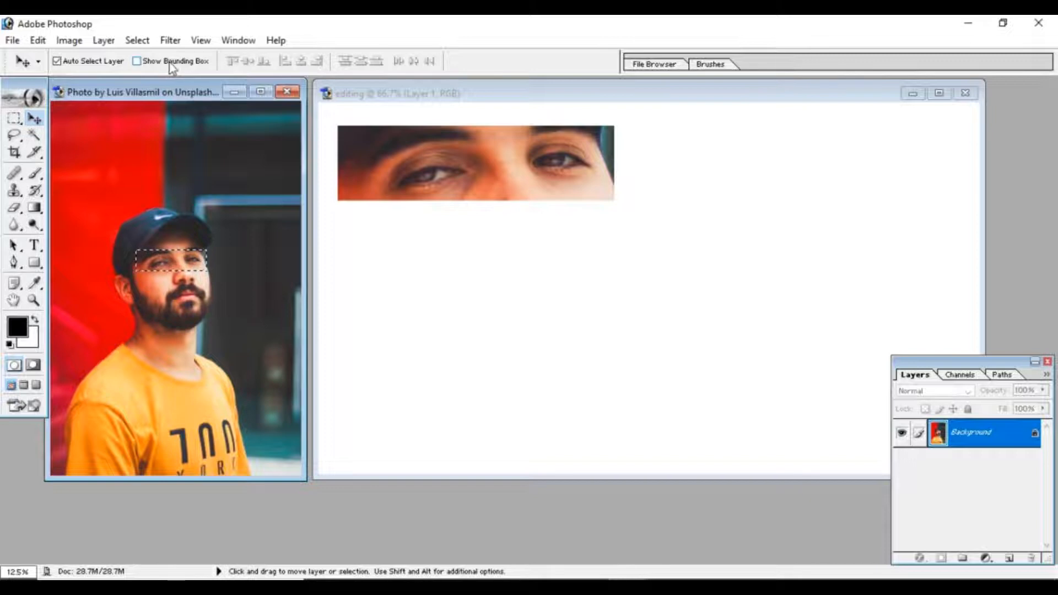
- Clear the photo's selection and use Add to selection to marquee three separate rectangles across the man's eyes and nose
{"action": "left_click", "coordinate": [13, 123]}
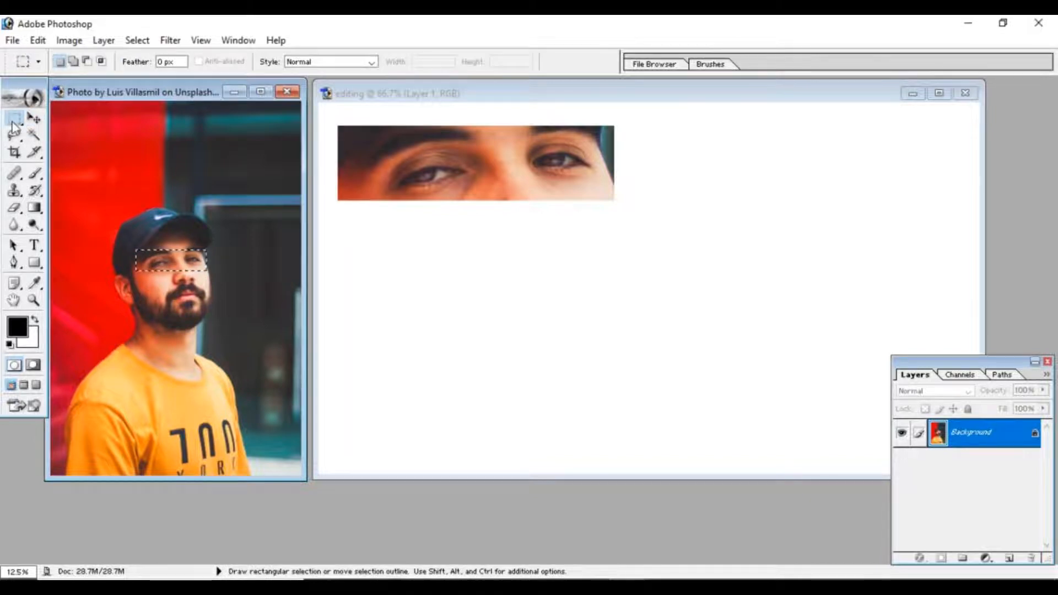
{"action": "left_click", "coordinate": [223, 295]}
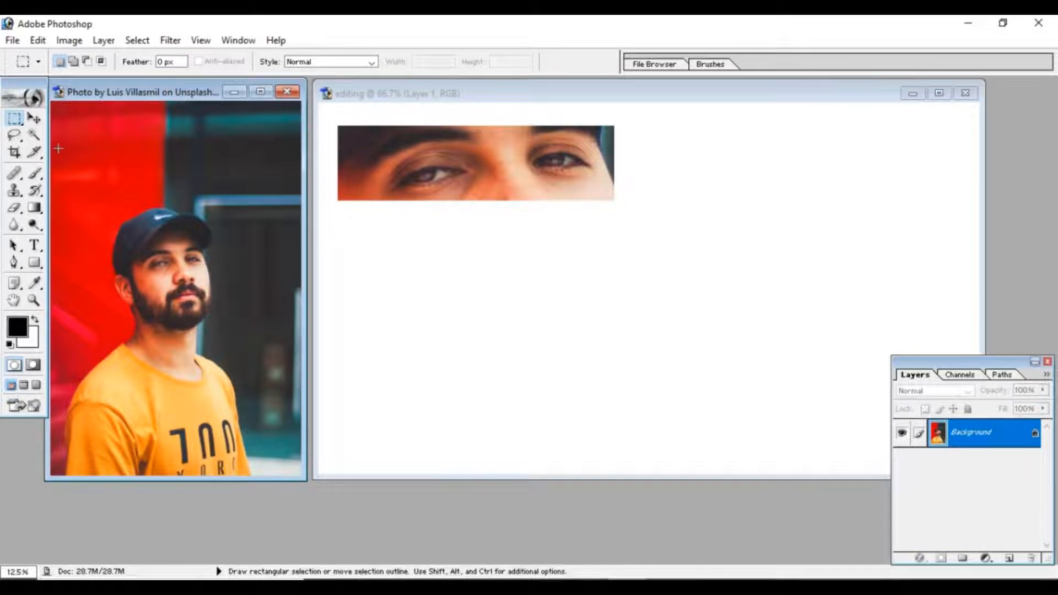
{"action": "left_click", "coordinate": [74, 61]}
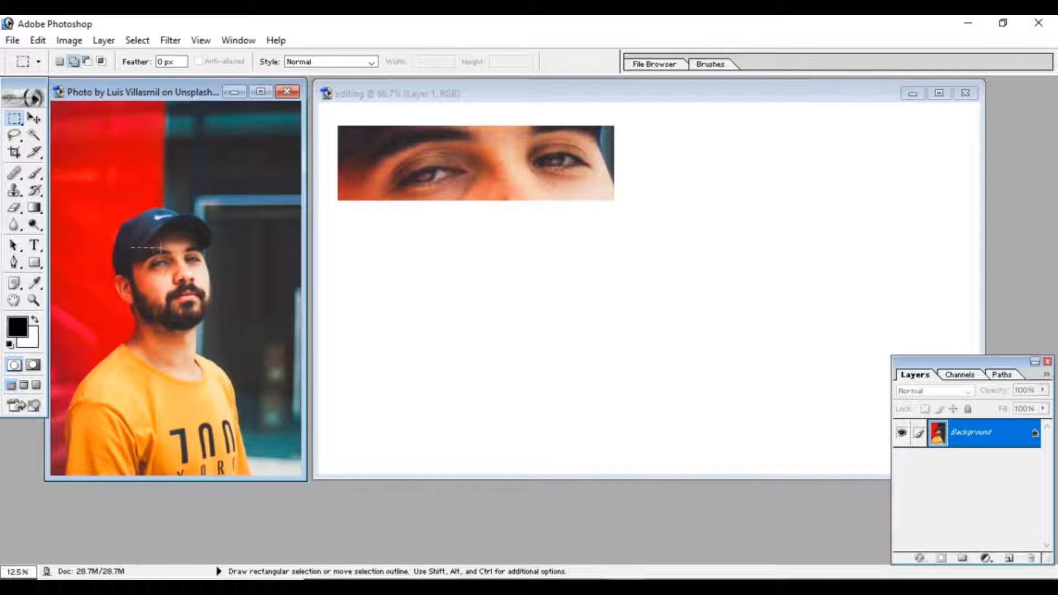
{"action": "left_click_drag", "start_coordinate": [161, 248], "coordinate": [216, 280]}
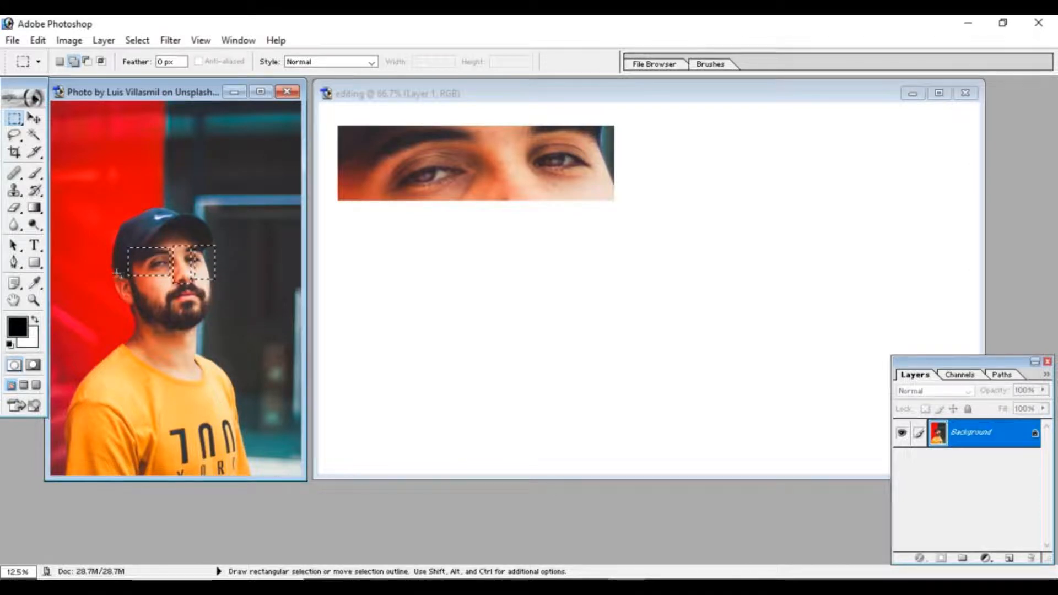
- Paste the three copied face pieces into the editing document and move them just below the eye strip
{"action": "left_click", "coordinate": [467, 322]}
{"action": "key", "text": "ctrl+v"}
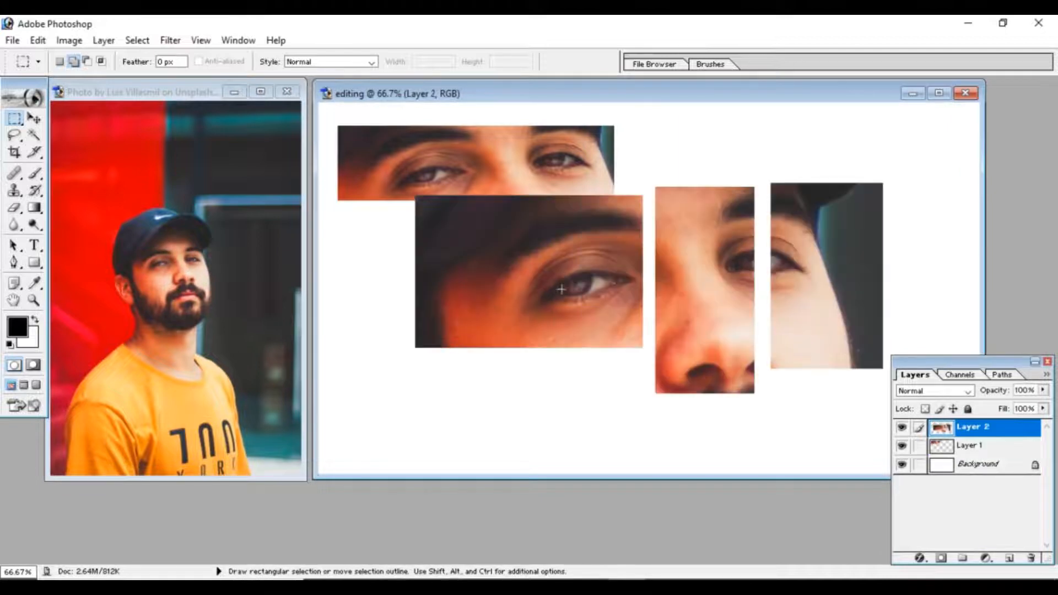
{"action": "left_click", "coordinate": [36, 120]}
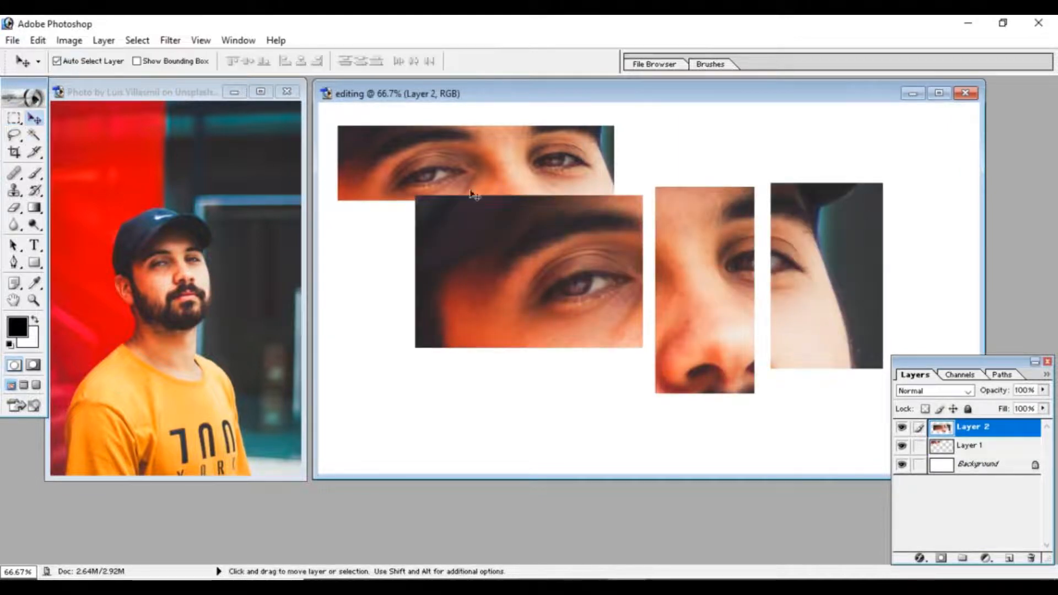
{"action": "left_click_drag", "start_coordinate": [572, 246], "coordinate": [496, 269]}
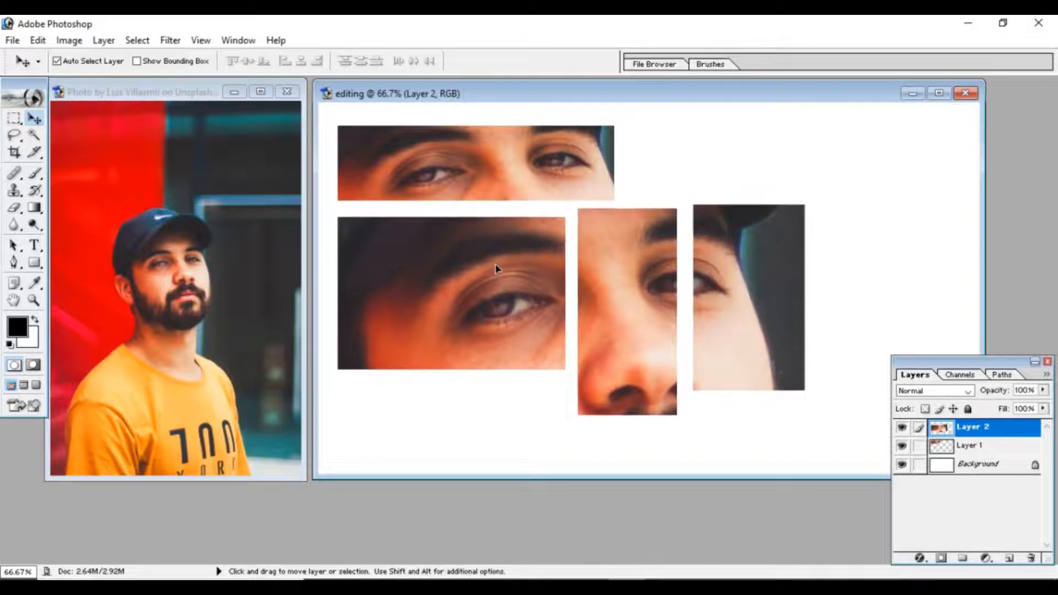
- Shift the eye strip and the three face pieces slightly closer to the canvas's upper-left corner
{"action": "left_click", "coordinate": [478, 160]}
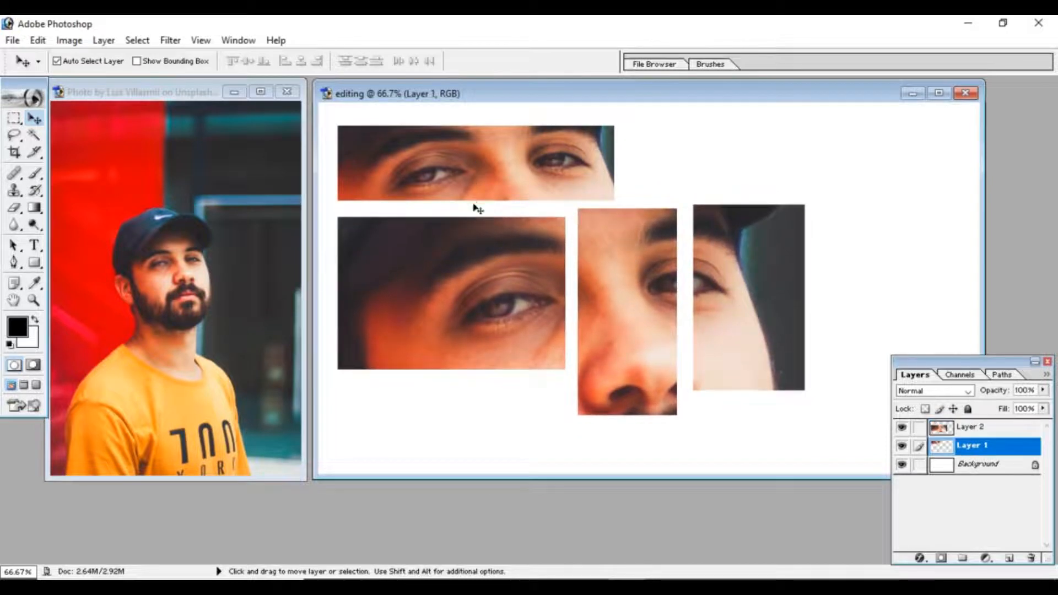
{"action": "mouse_move", "coordinate": [449, 182]}
{"action": "left_mouse_down"}
{"action": "mouse_move", "coordinate": [508, 181]}
{"action": "mouse_move", "coordinate": [440, 168]}
{"action": "left_mouse_up"}
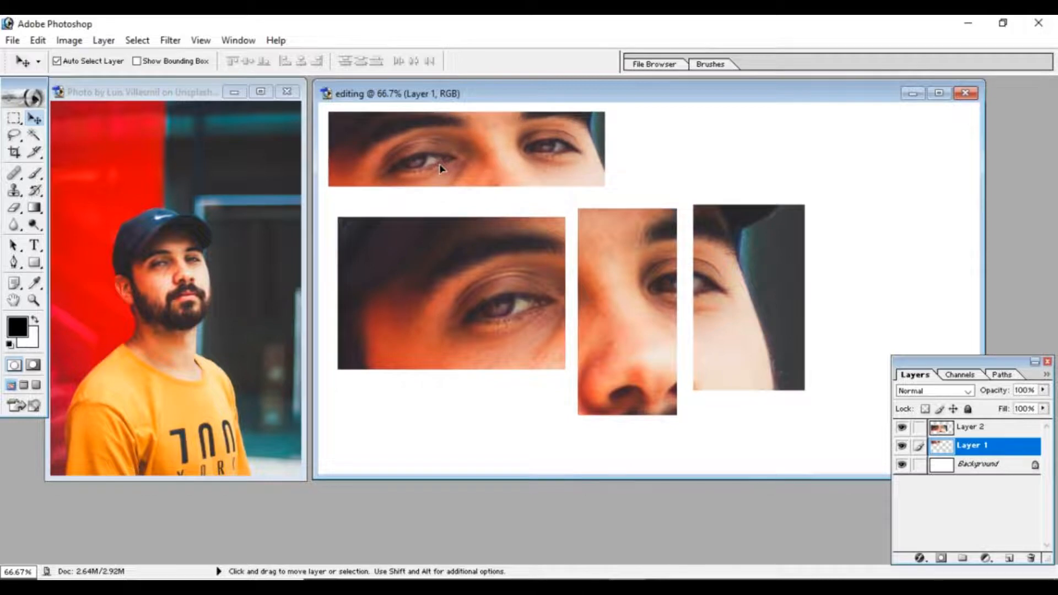
{"action": "mouse_move", "coordinate": [447, 252]}
{"action": "left_mouse_down"}
{"action": "mouse_move", "coordinate": [421, 237]}
{"action": "mouse_move", "coordinate": [433, 238]}
{"action": "left_mouse_up"}
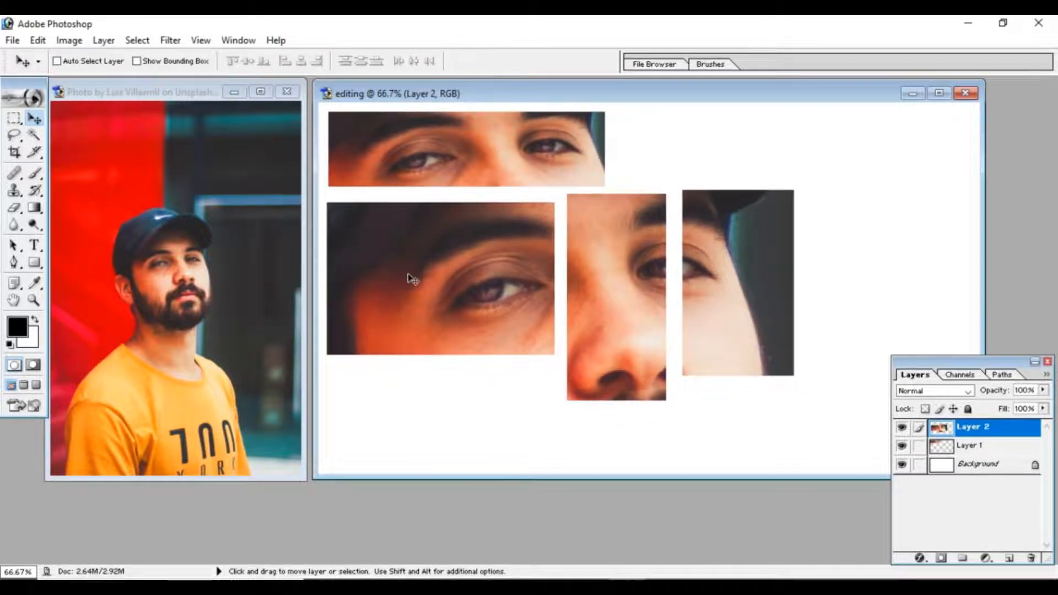
- Make Layer 1 active and move the eye strip down over the face pieces, then back near the canvas's upper edge
{"action": "left_click", "coordinate": [970, 445]}
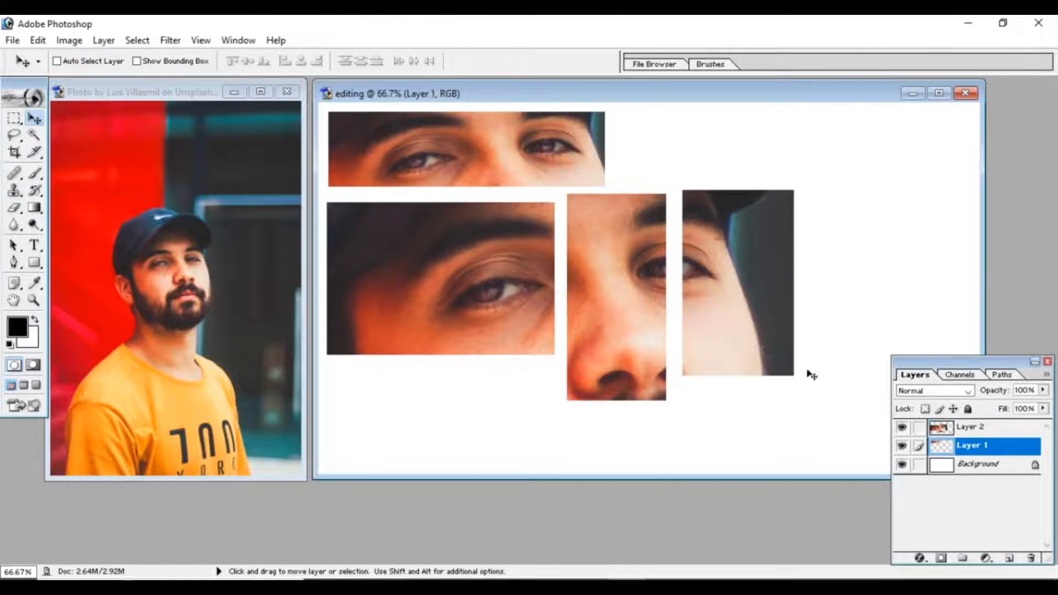
{"action": "left_click_drag", "start_coordinate": [490, 144], "coordinate": [519, 168]}
{"action": "left_click_drag", "start_coordinate": [478, 276], "coordinate": [537, 322]}
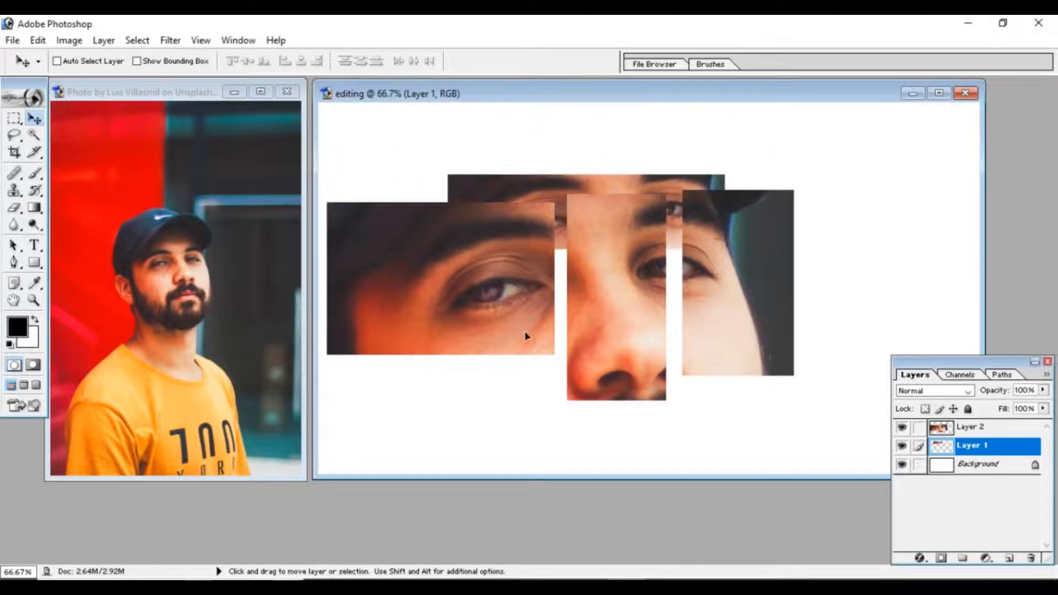
{"action": "left_click_drag", "start_coordinate": [528, 194], "coordinate": [419, 125]}
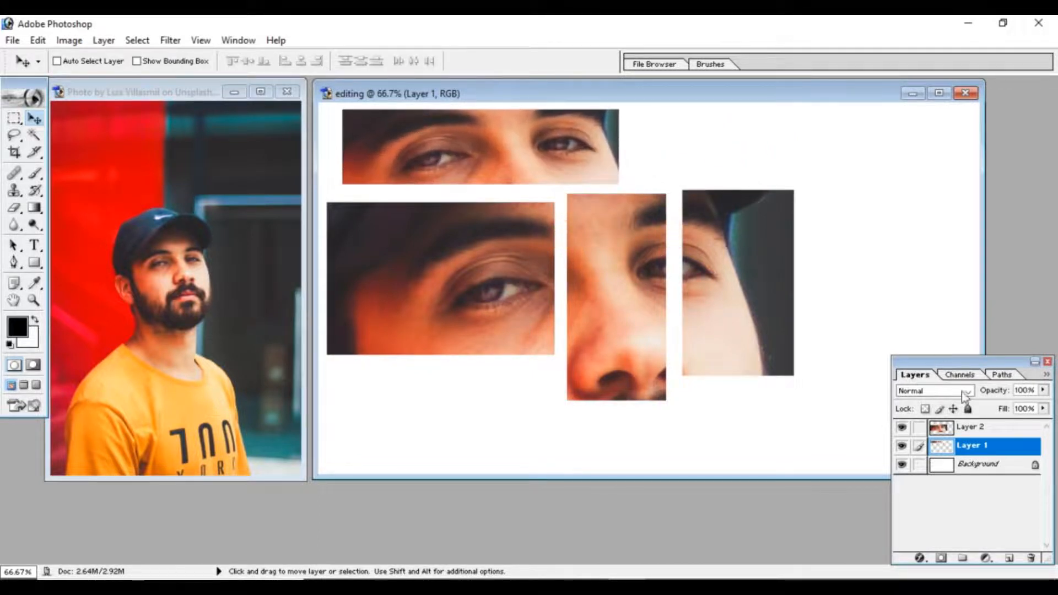
- Make Layer 2 active and move the three face pieces down, then back up to just beneath the eye strip
{"action": "left_click", "coordinate": [970, 428]}
{"action": "left_click_drag", "start_coordinate": [484, 307], "coordinate": [480, 351]}
{"action": "mouse_move", "coordinate": [505, 159]}
{"action": "left_mouse_down"}
{"action": "mouse_move", "coordinate": [505, 212]}
{"action": "mouse_move", "coordinate": [504, 151]}
{"action": "left_mouse_up"}
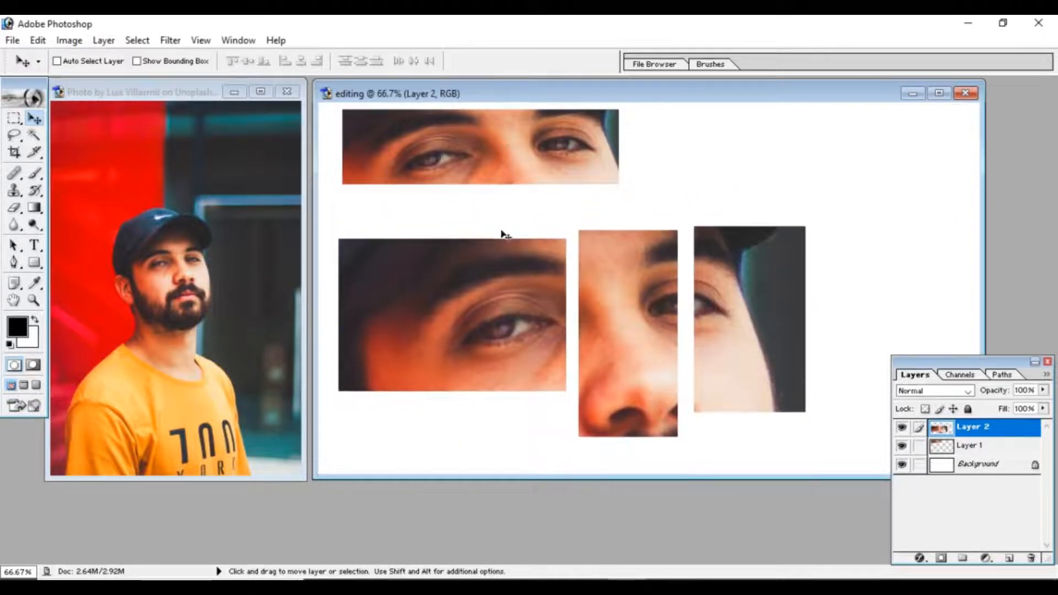
{"action": "left_click_drag", "start_coordinate": [503, 281], "coordinate": [507, 238]}
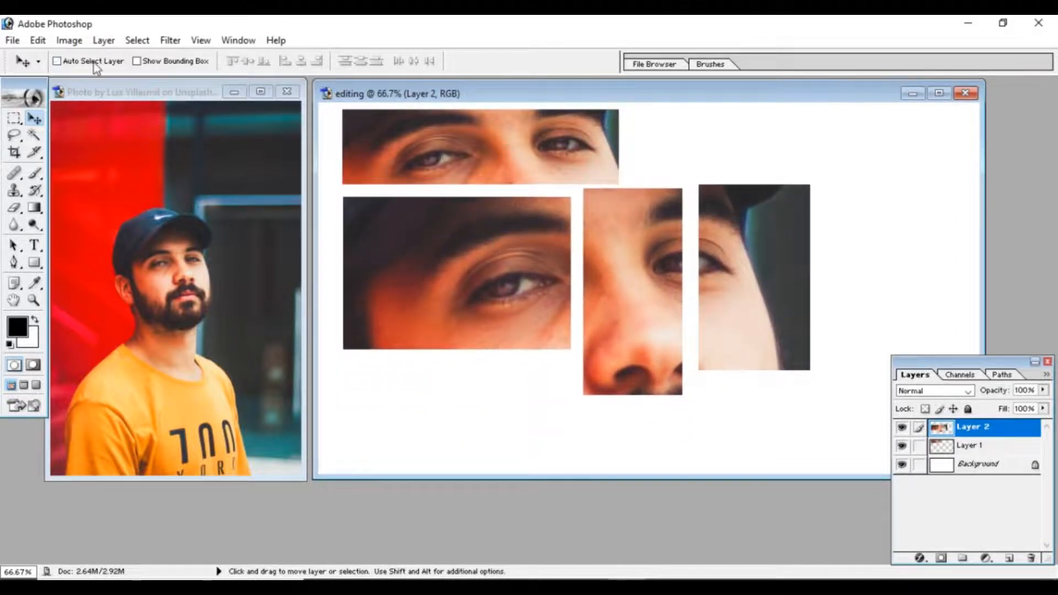
- Turn on Auto Select Layer and move the eye strip and the three face pieces against the canvas's left edge
{"action": "left_click", "coordinate": [56, 61]}
{"action": "left_click_drag", "start_coordinate": [450, 155], "coordinate": [427, 148]}
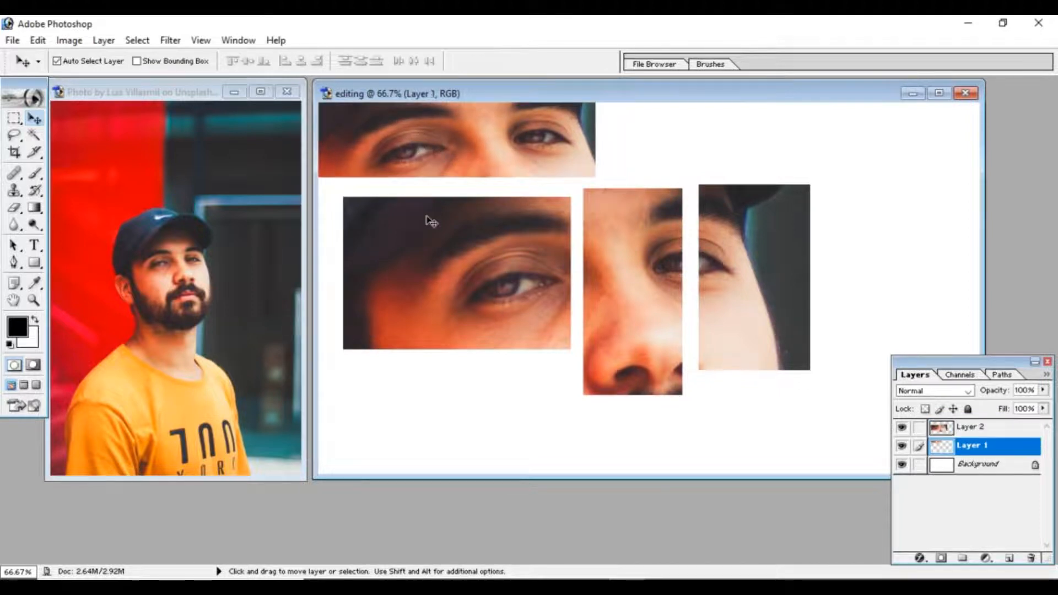
{"action": "left_click_drag", "start_coordinate": [428, 232], "coordinate": [404, 224]}
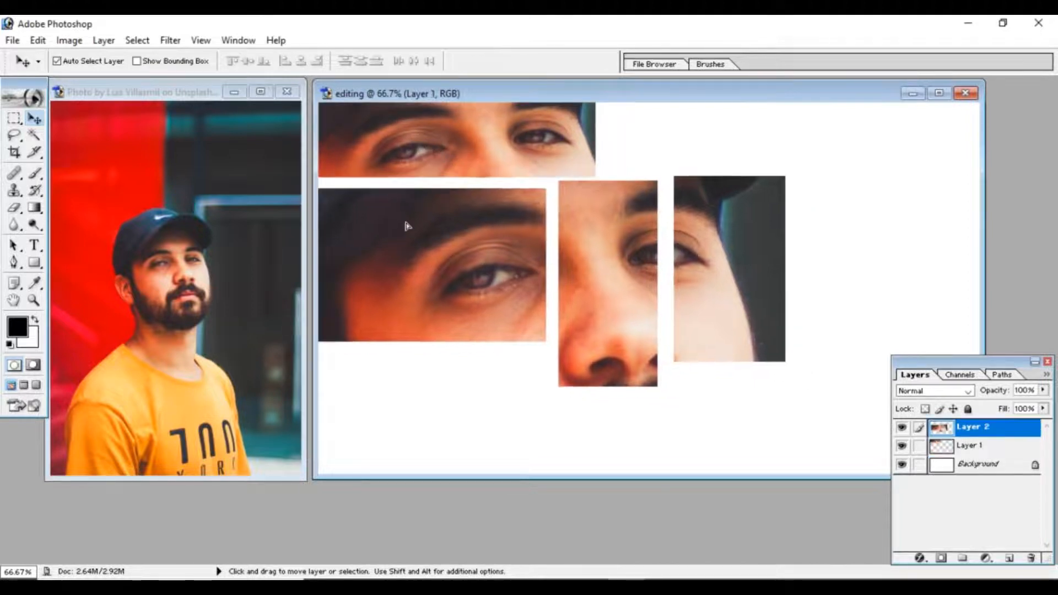
- Show the bounding box, scale the three face pieces to 59.7% width and 51.5% height, and position them just below the eye strip
{"action": "left_click", "coordinate": [148, 61]}
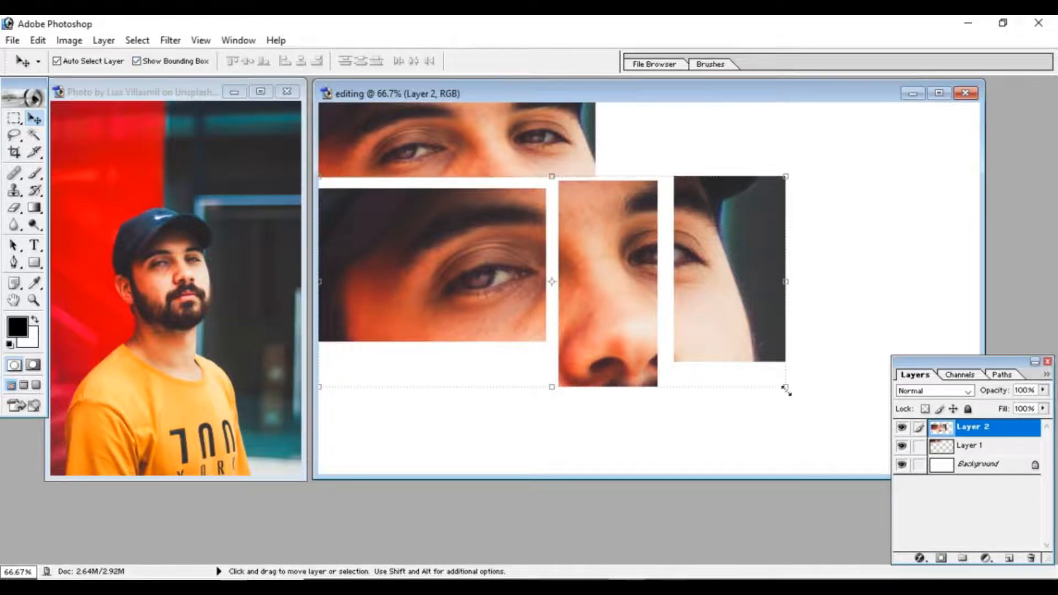
{"action": "left_click_drag", "start_coordinate": [785, 388], "coordinate": [598, 287]}
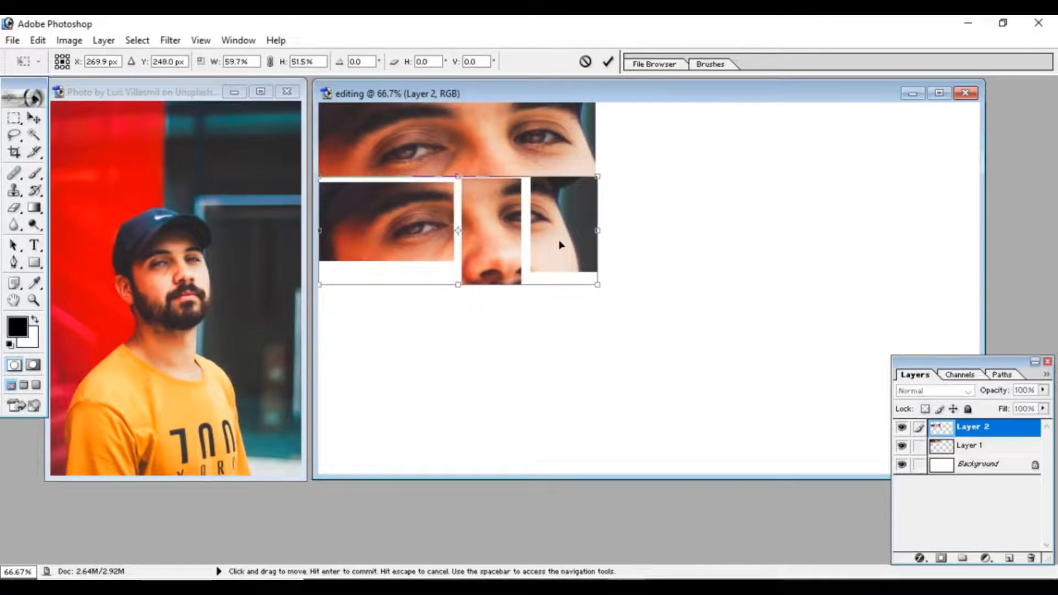
{"action": "left_click_drag", "start_coordinate": [560, 245], "coordinate": [561, 260]}
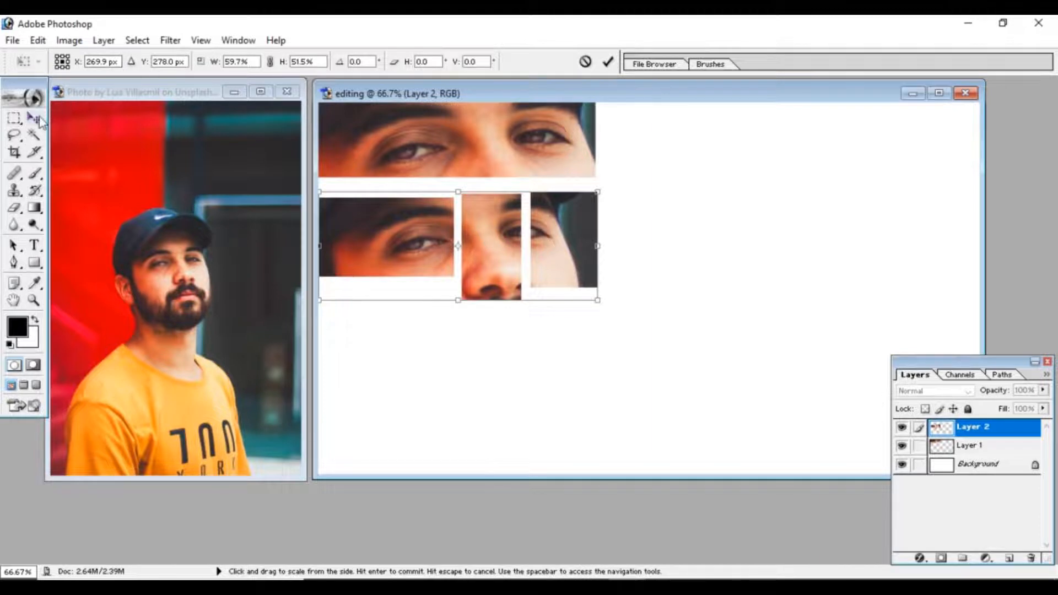
{"action": "left_click", "coordinate": [608, 61]}
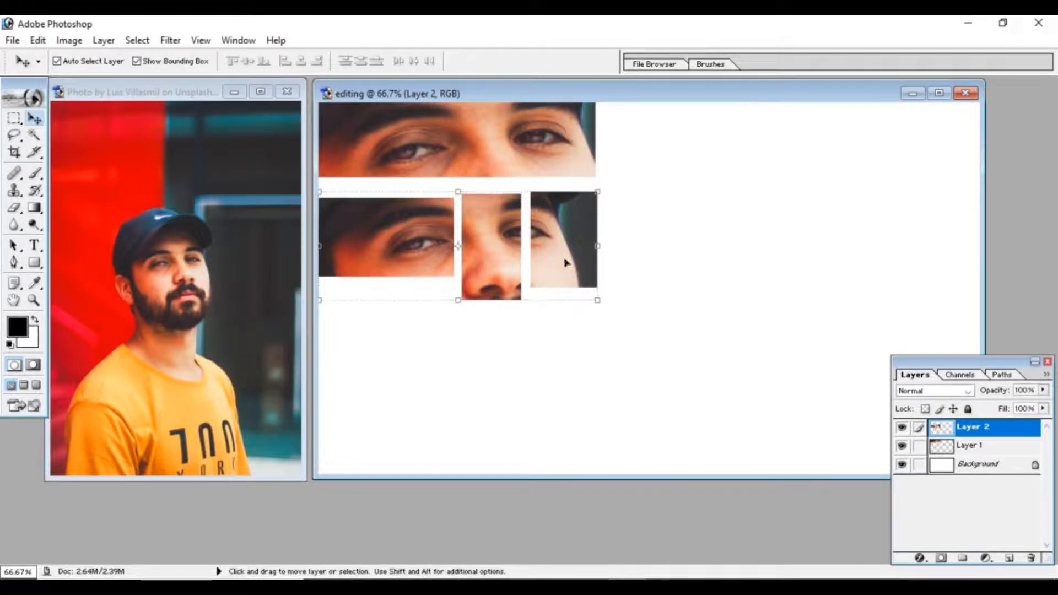
- Set the Rectangular Marquee to Subtract from selection and, on the photo, cut a rectangular notch over the nose from a marquee around the eyes
{"action": "left_click", "coordinate": [15, 119]}
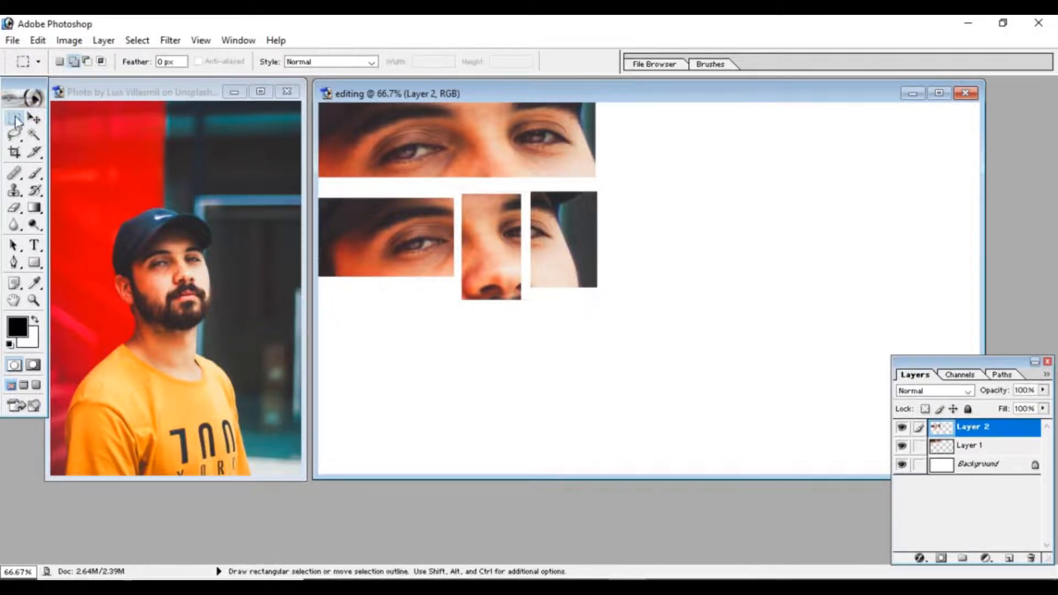
{"action": "left_click", "coordinate": [87, 61]}
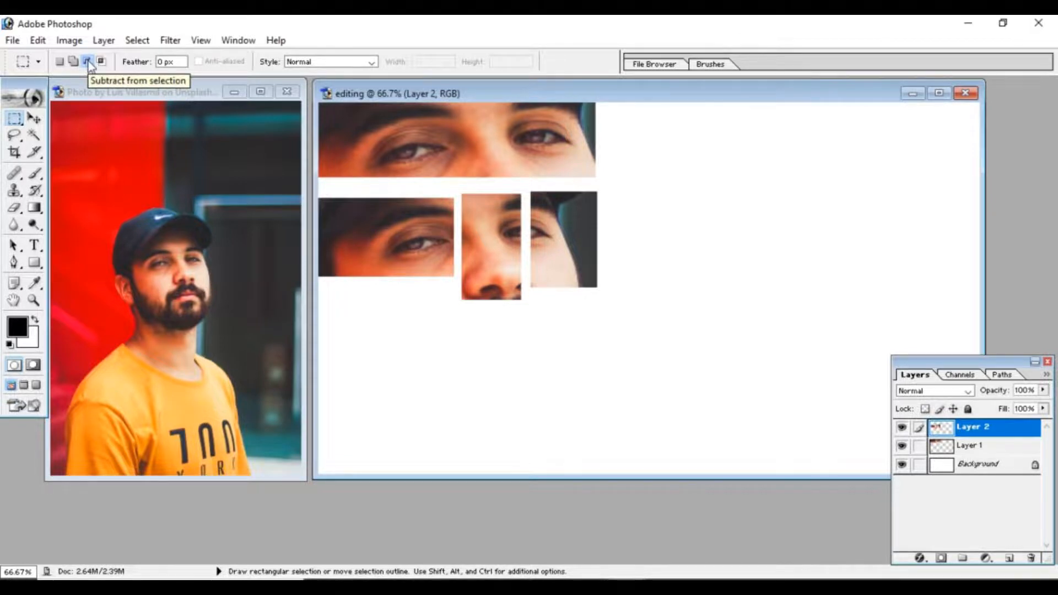
{"action": "left_click", "coordinate": [141, 312]}
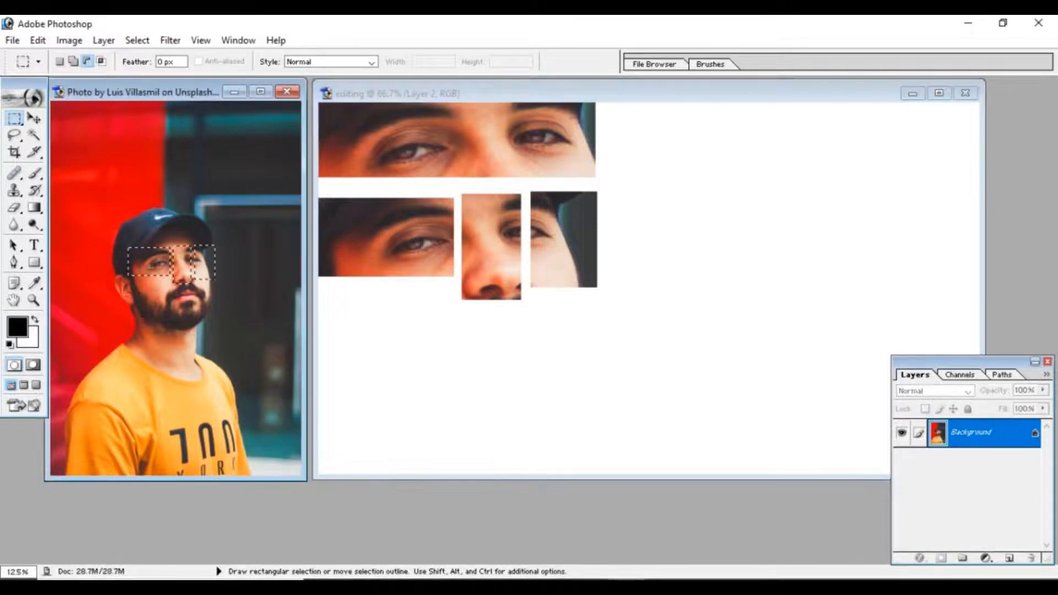
{"action": "left_click", "coordinate": [190, 251]}
{"action": "left_click_drag", "start_coordinate": [122, 243], "coordinate": [227, 288]}
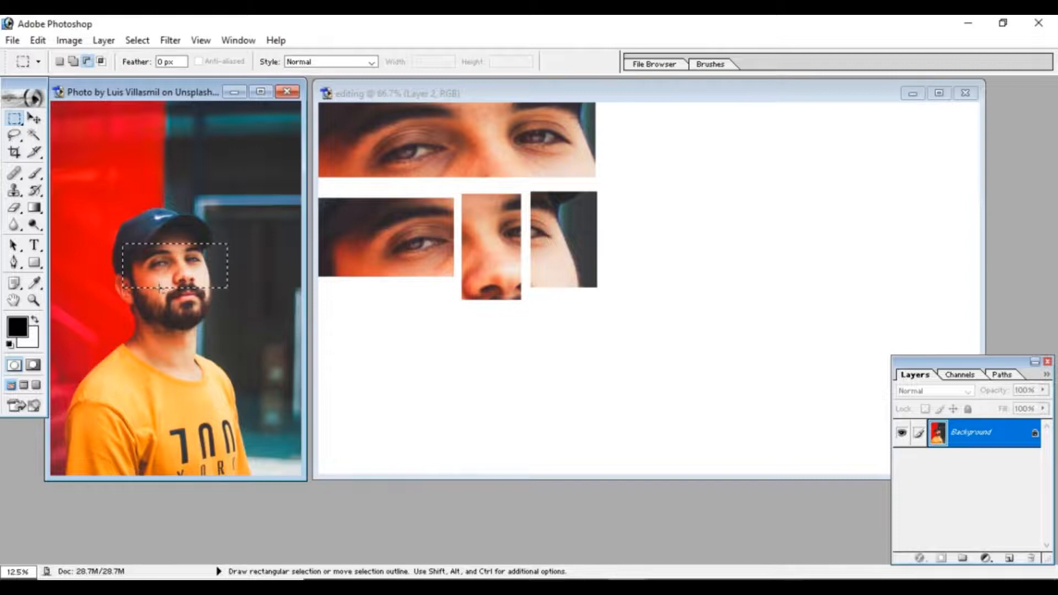
{"action": "left_click_drag", "start_coordinate": [187, 257], "coordinate": [207, 271]}
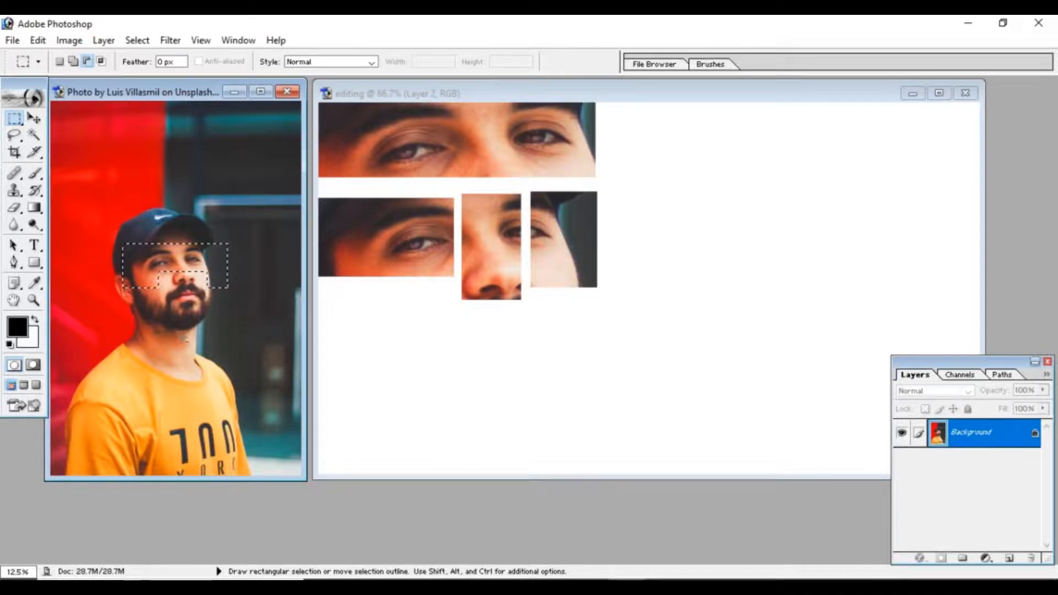
- Copy the notched face selection and paste it into the editing document directly above the Background layer
{"action": "key", "text": "ctrl+c"}
{"action": "left_click", "coordinate": [545, 323]}
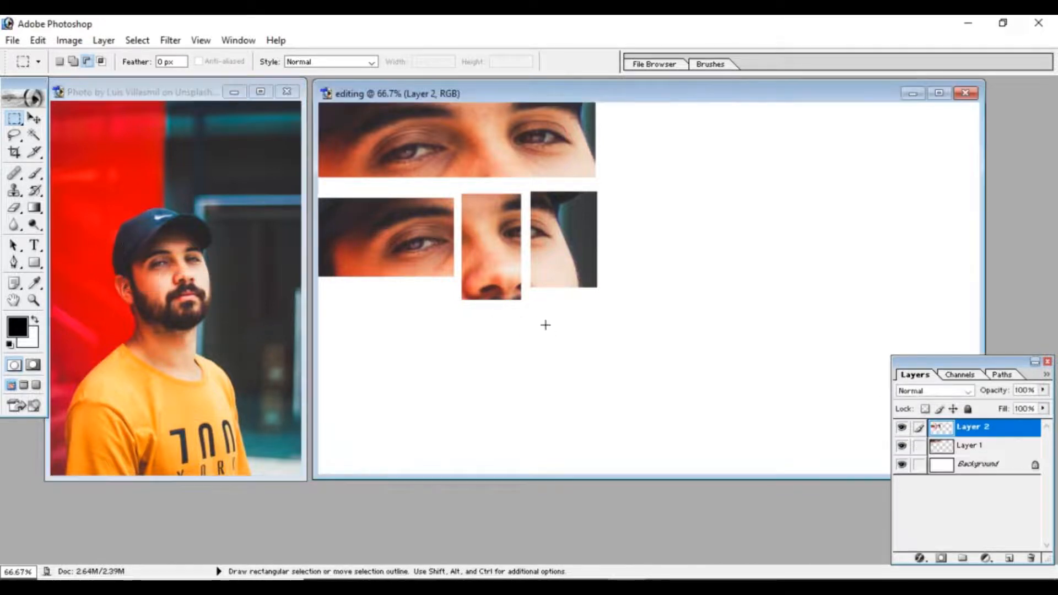
{"action": "key", "text": "alt+shift+bracketleft"}
{"action": "key", "text": "ctrl+v"}
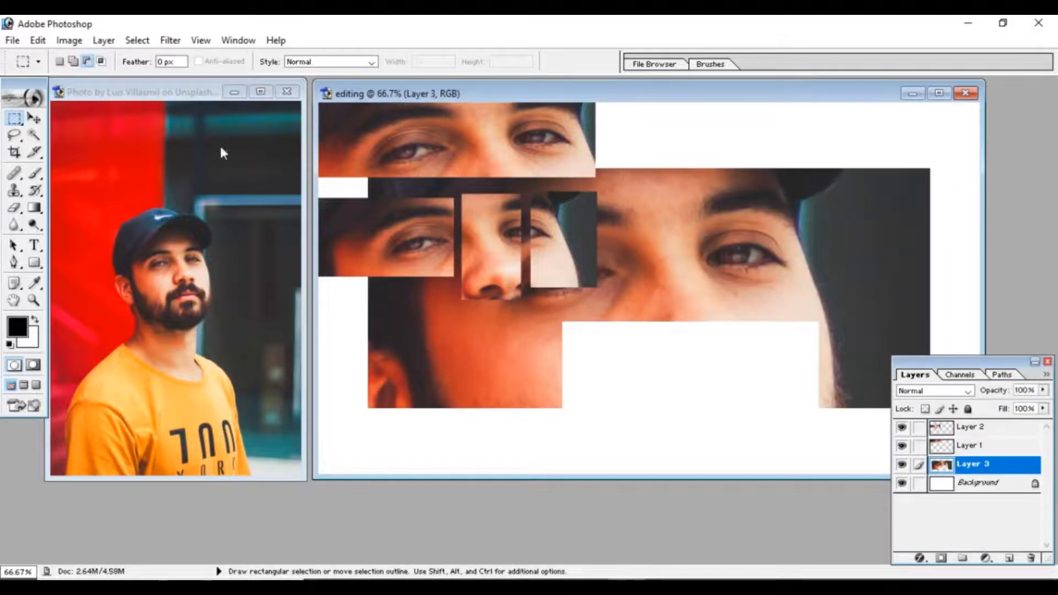
- Scale the notched face piece to 49.7% width and 30.8% height and place it directly below the three face pieces
{"action": "left_click", "coordinate": [33, 118]}
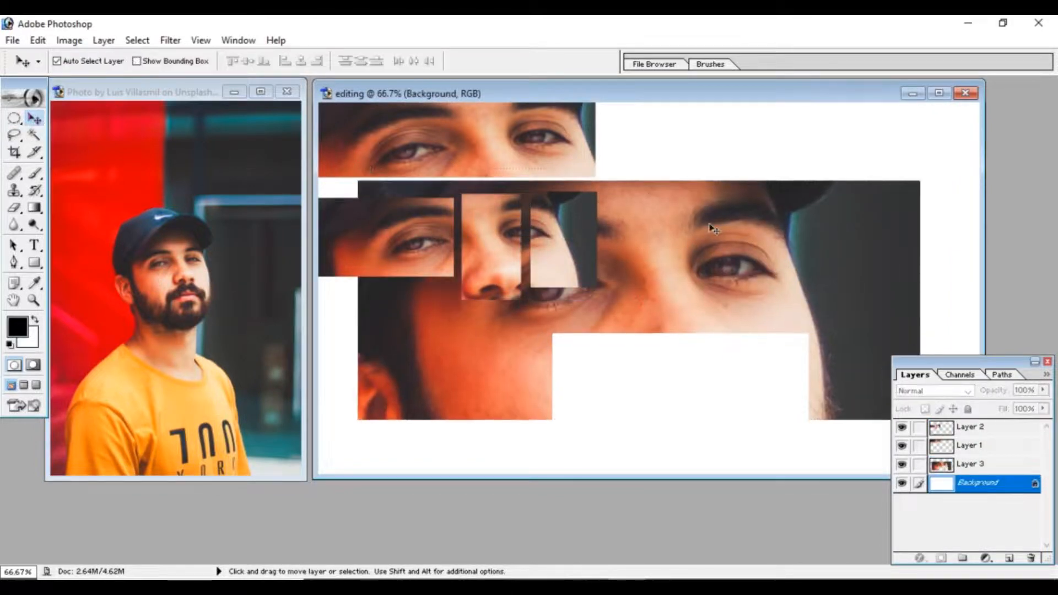
{"action": "left_click", "coordinate": [673, 251]}
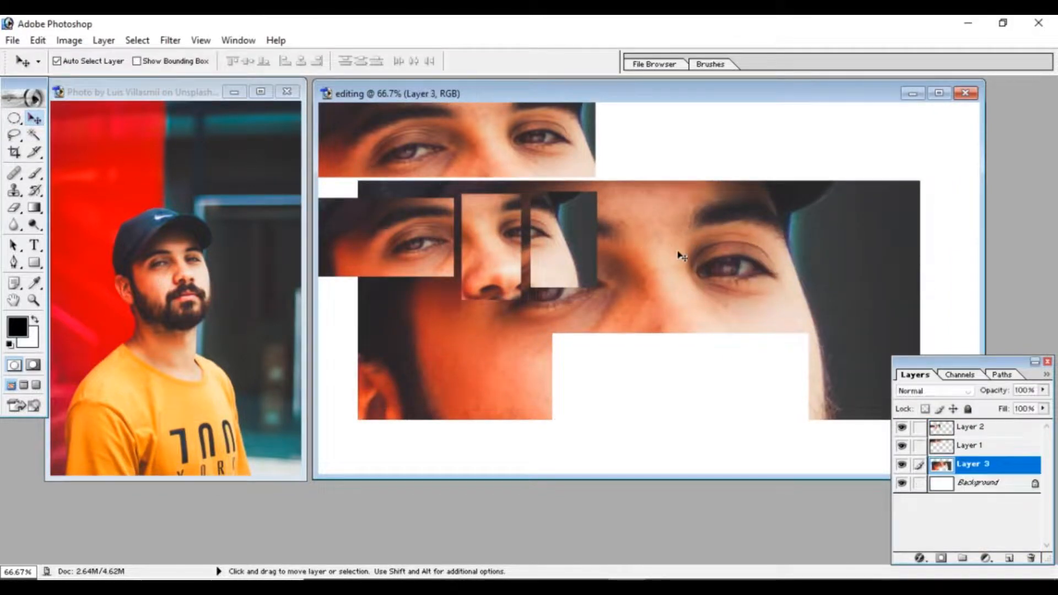
{"action": "left_click", "coordinate": [159, 64]}
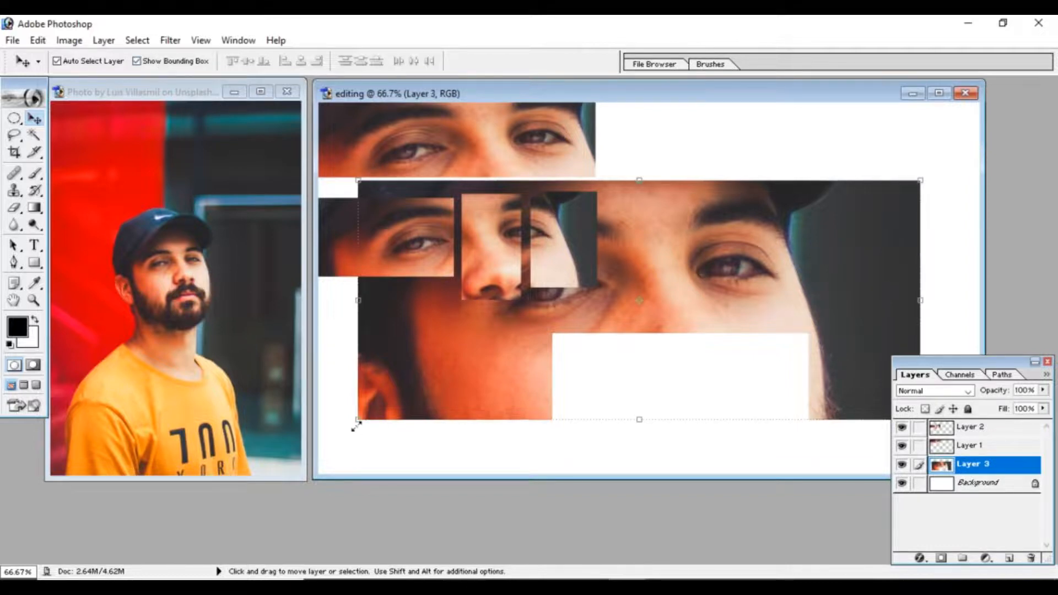
{"action": "left_click_drag", "start_coordinate": [355, 426], "coordinate": [581, 284]}
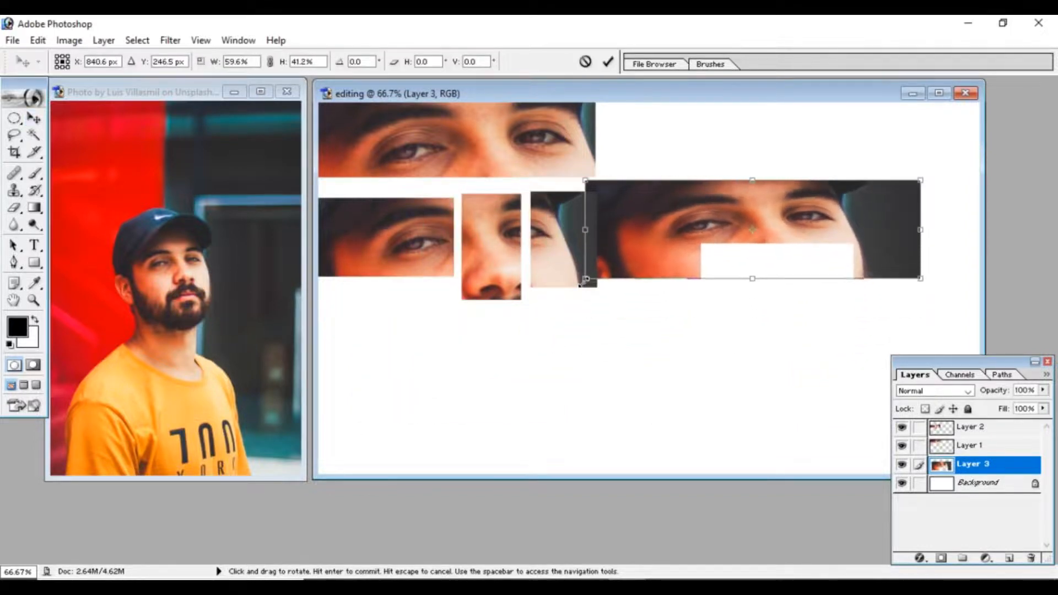
{"action": "left_click_drag", "start_coordinate": [645, 233], "coordinate": [378, 364]}
{"action": "left_click_drag", "start_coordinate": [654, 359], "coordinate": [597, 359]}
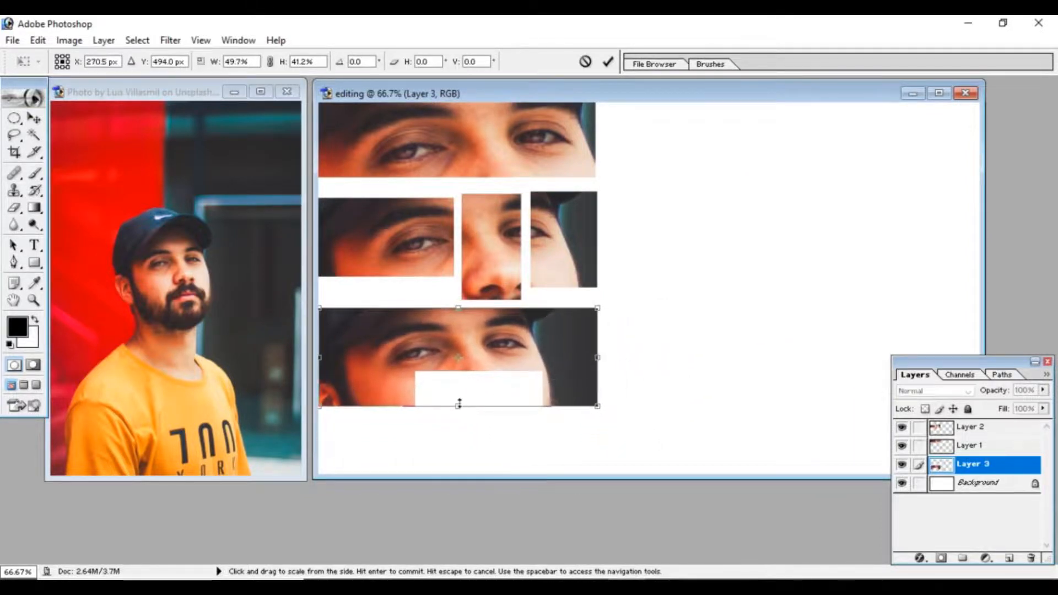
{"action": "left_click_drag", "start_coordinate": [458, 404], "coordinate": [459, 382]}
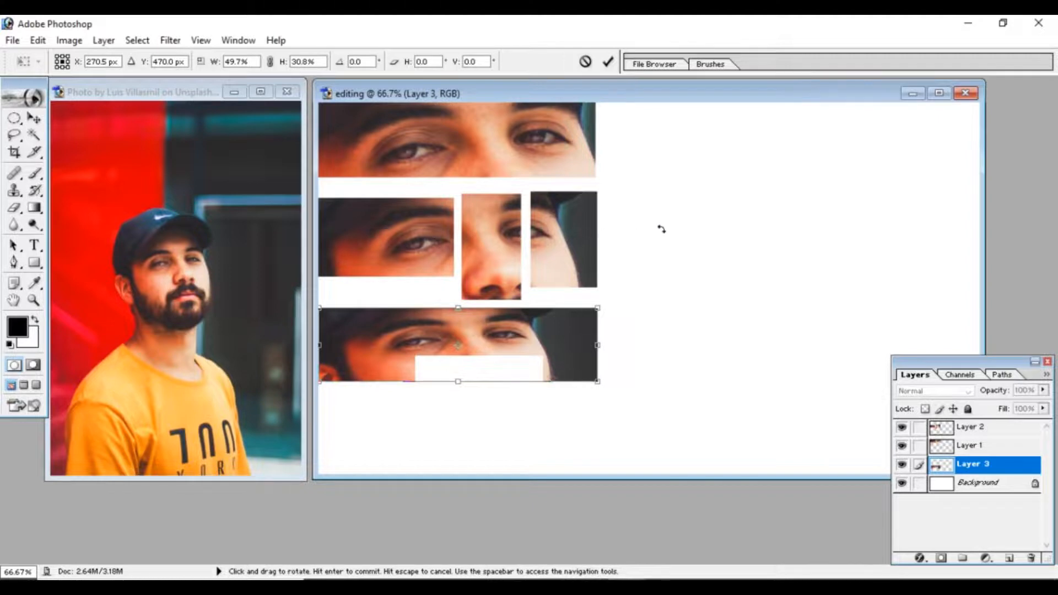
{"action": "left_click", "coordinate": [607, 61]}
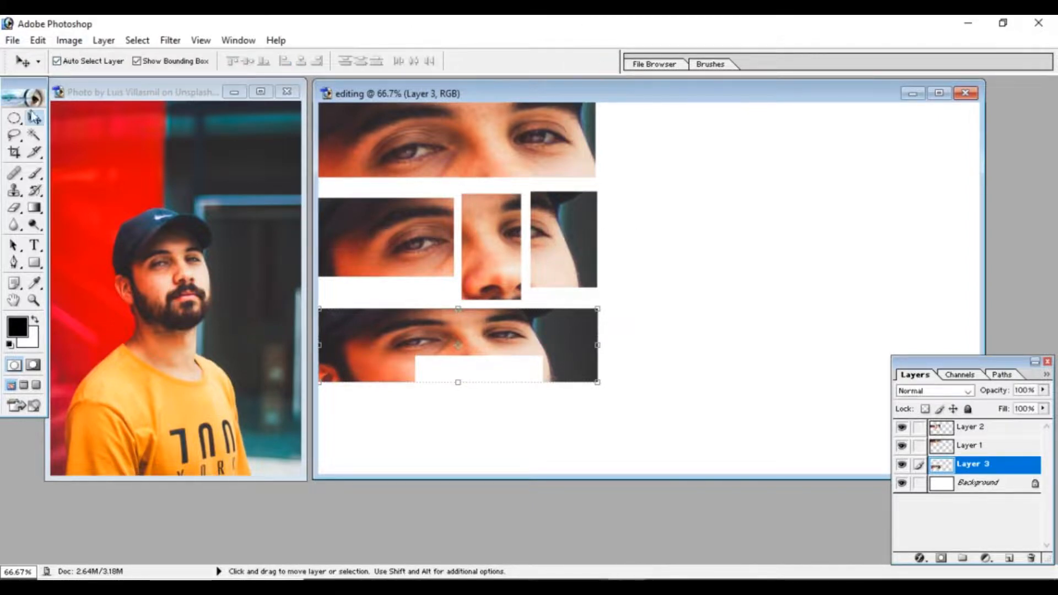
- Set the Rectangular Marquee to Intersect with selection with 0 px feather, and intersect two overlapping rectangles around the man's head in the photo
{"action": "left_click", "coordinate": [15, 119]}
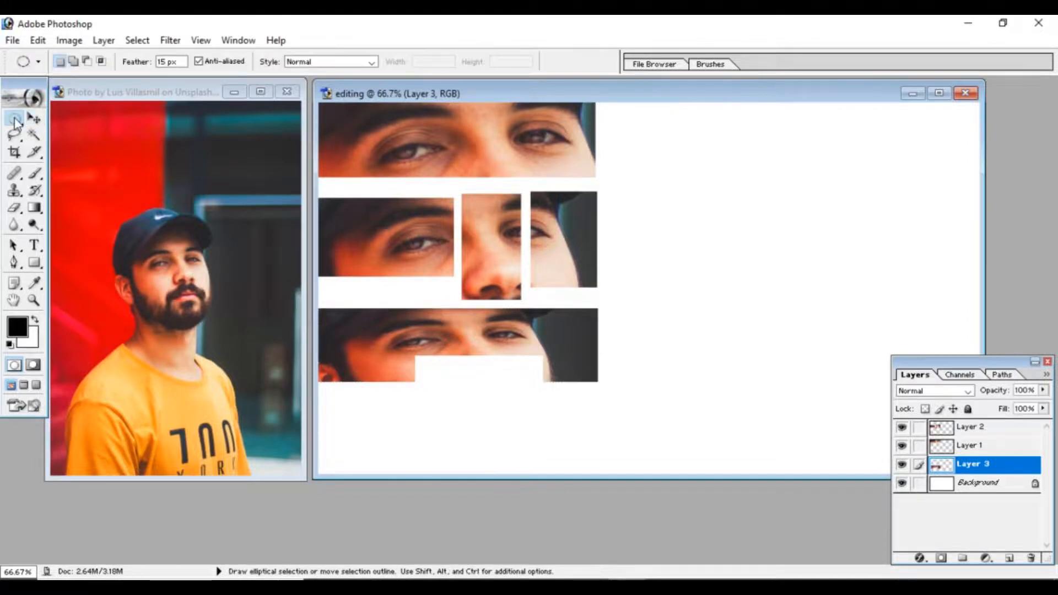
{"action": "left_click_drag", "start_coordinate": [15, 119], "coordinate": [66, 117]}
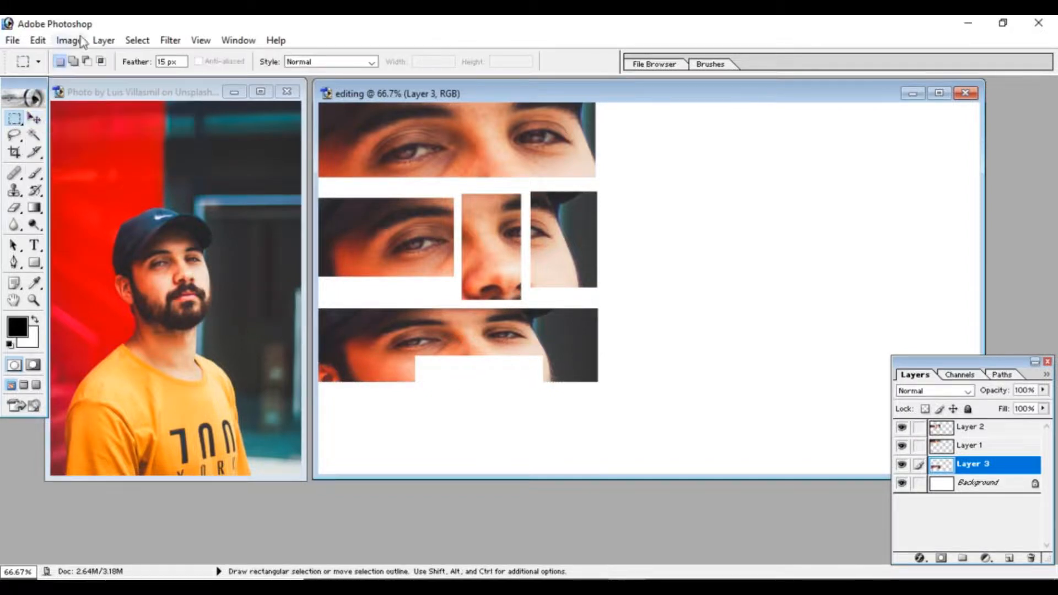
{"action": "left_click", "coordinate": [101, 61]}
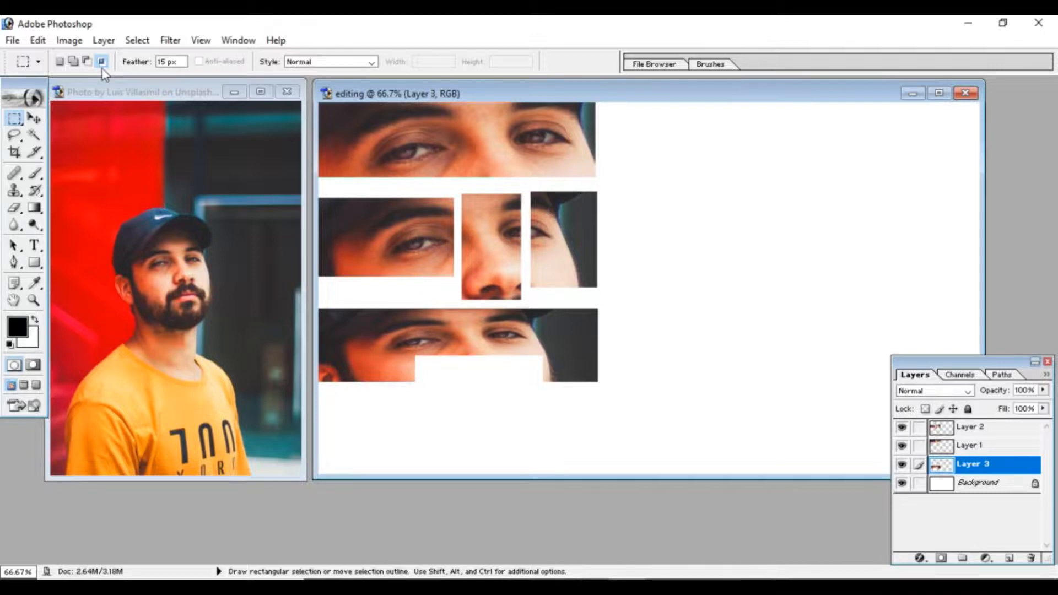
{"action": "left_click", "coordinate": [130, 249]}
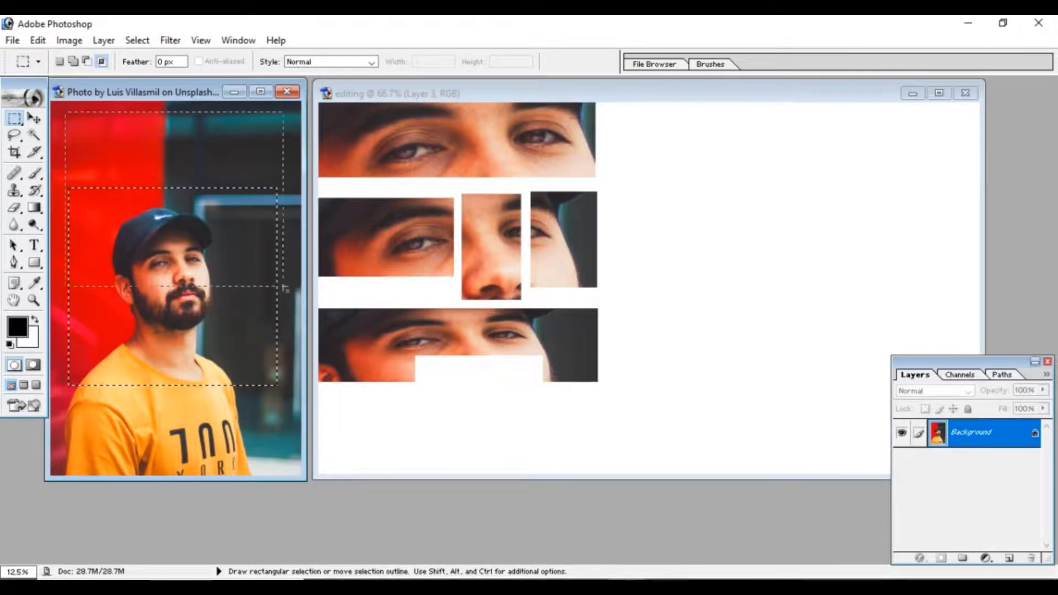
{"action": "left_click_drag", "start_coordinate": [283, 269], "coordinate": [281, 279]}
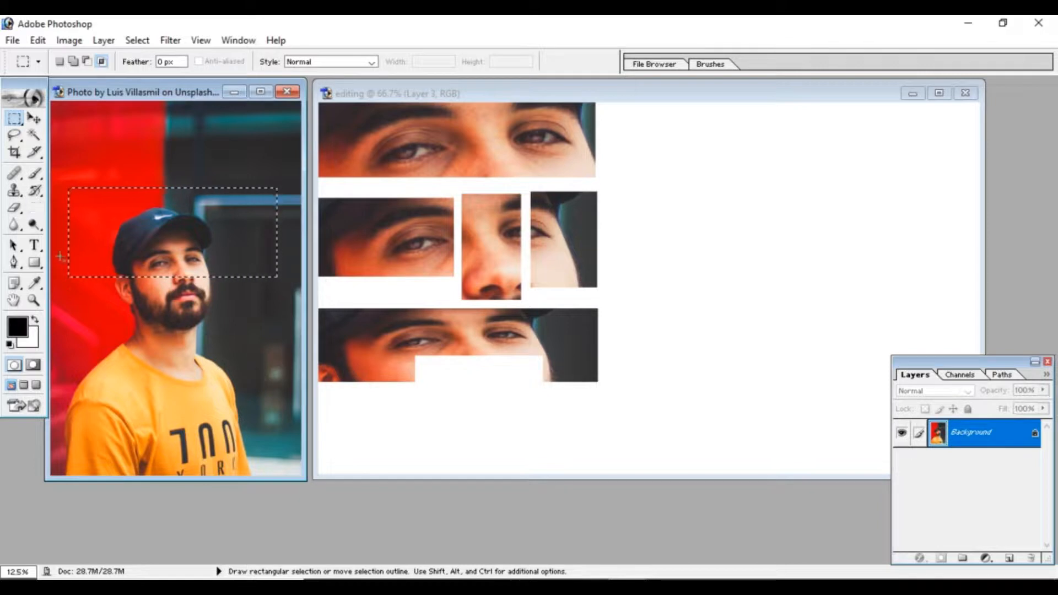
- Paste the intersected head selection into the editing document and move it until its lower-left corner is within the canvas
{"action": "left_click", "coordinate": [730, 265]}
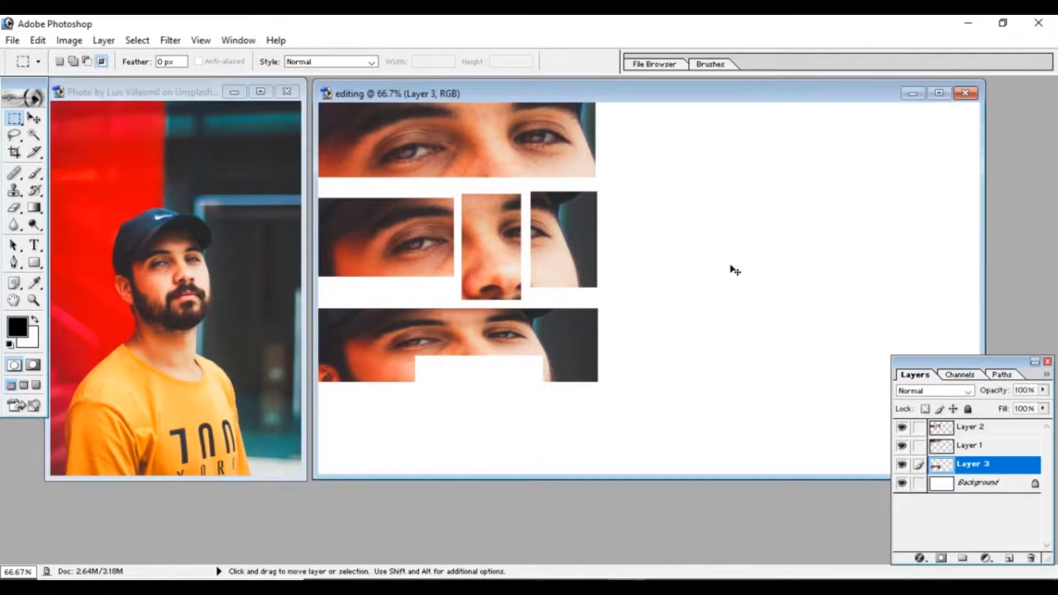
{"action": "key", "text": "ctrl+v"}
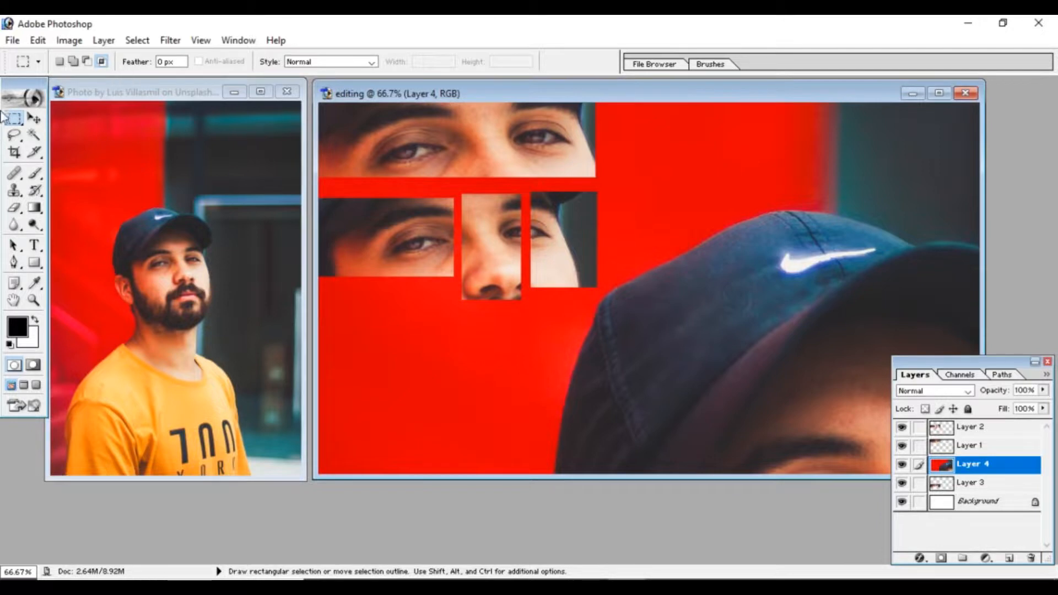
{"action": "left_click", "coordinate": [34, 120]}
{"action": "left_click_drag", "start_coordinate": [564, 327], "coordinate": [678, 397]}
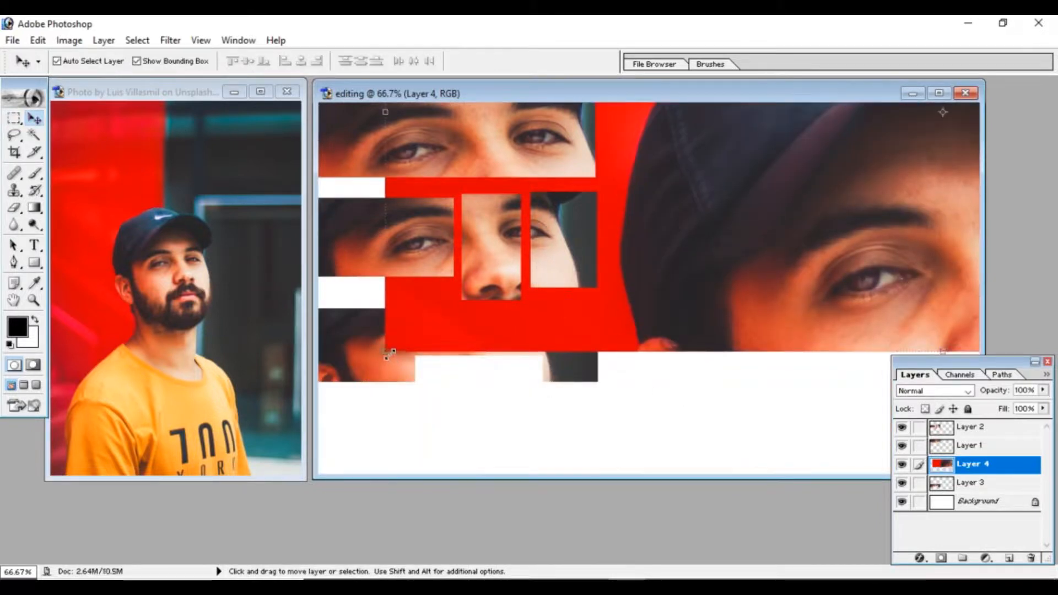
- Scale the pasted head piece to 31.6% width, flatten it, and place it below the notched strip, nudging that strip up slightly
{"action": "left_click_drag", "start_coordinate": [395, 357], "coordinate": [584, 194]}
{"action": "left_click_drag", "start_coordinate": [763, 156], "coordinate": [504, 354]}
{"action": "left_click_drag", "start_coordinate": [327, 314], "coordinate": [497, 314]}
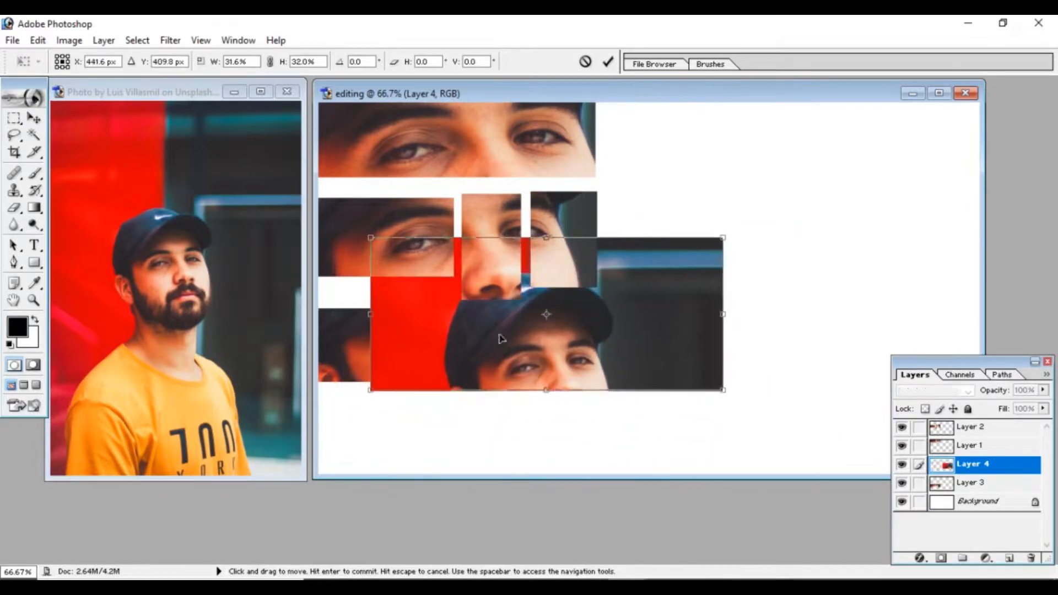
{"action": "left_click_drag", "start_coordinate": [546, 389], "coordinate": [569, 320]}
{"action": "left_click_drag", "start_coordinate": [643, 291], "coordinate": [597, 442]}
{"action": "left_click_drag", "start_coordinate": [554, 345], "coordinate": [546, 348]}
{"action": "key", "text": "Escape"}
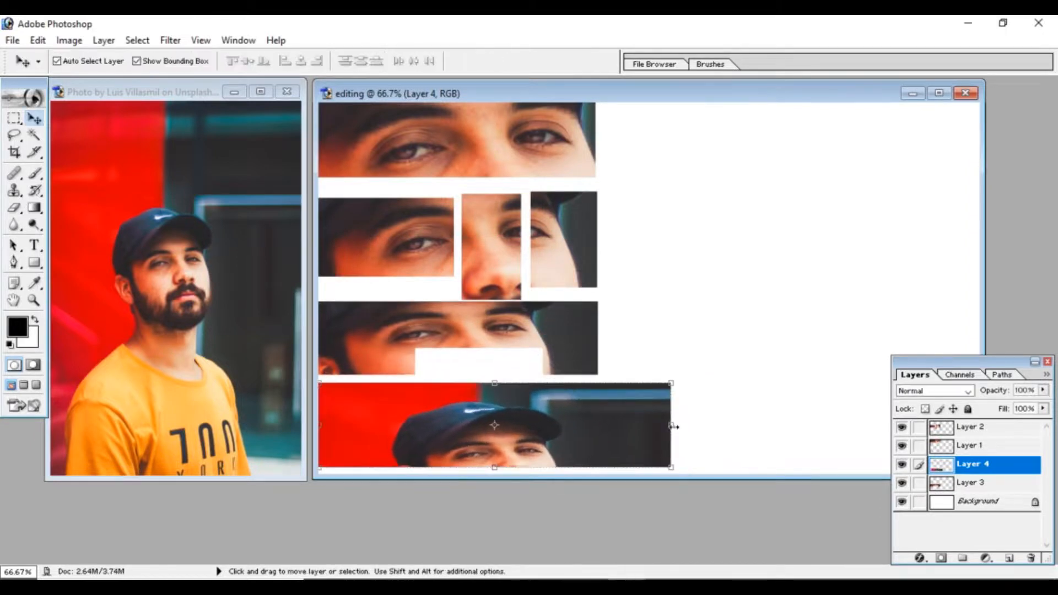
- Scale the head piece below the notched strip to 78.9% width and 87.2% height, matching the width of the strips above
{"action": "key", "text": "ctrl+t"}
{"action": "left_click_drag", "start_coordinate": [671, 425], "coordinate": [598, 425]}
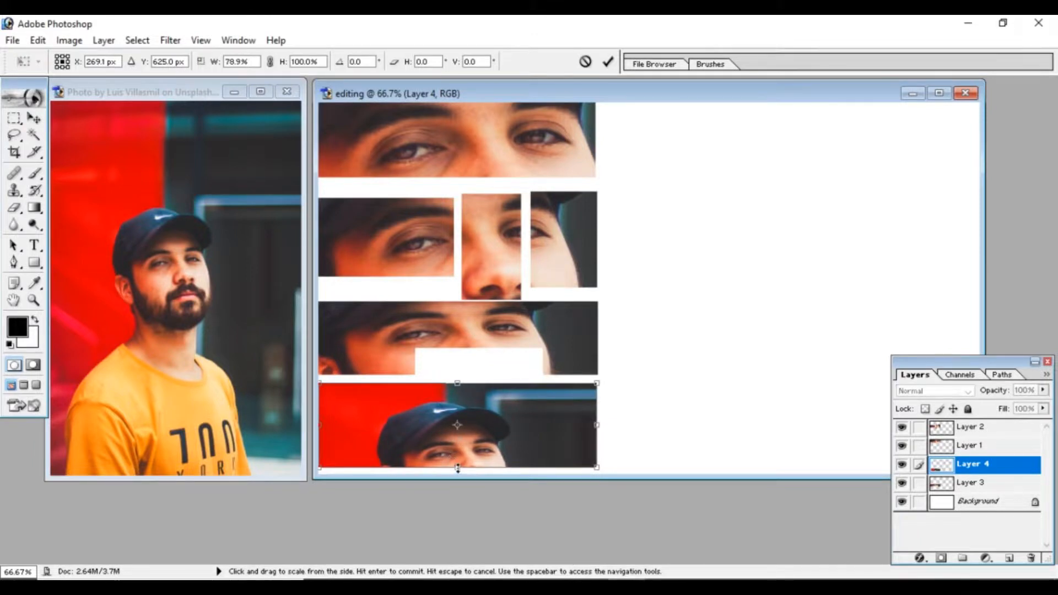
{"action": "left_click_drag", "start_coordinate": [457, 469], "coordinate": [457, 456]}
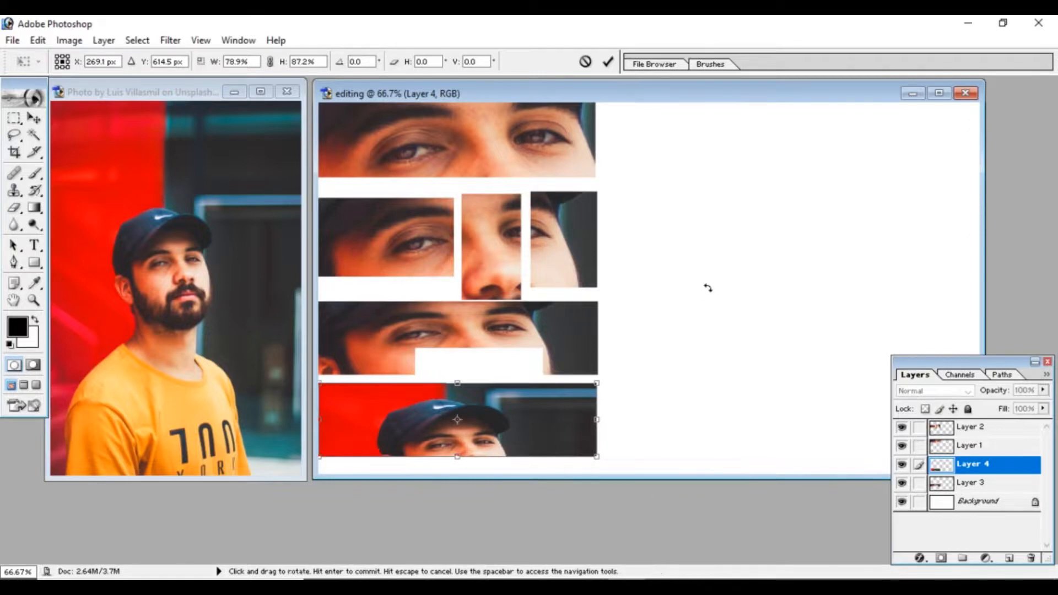
{"action": "left_click", "coordinate": [608, 61]}
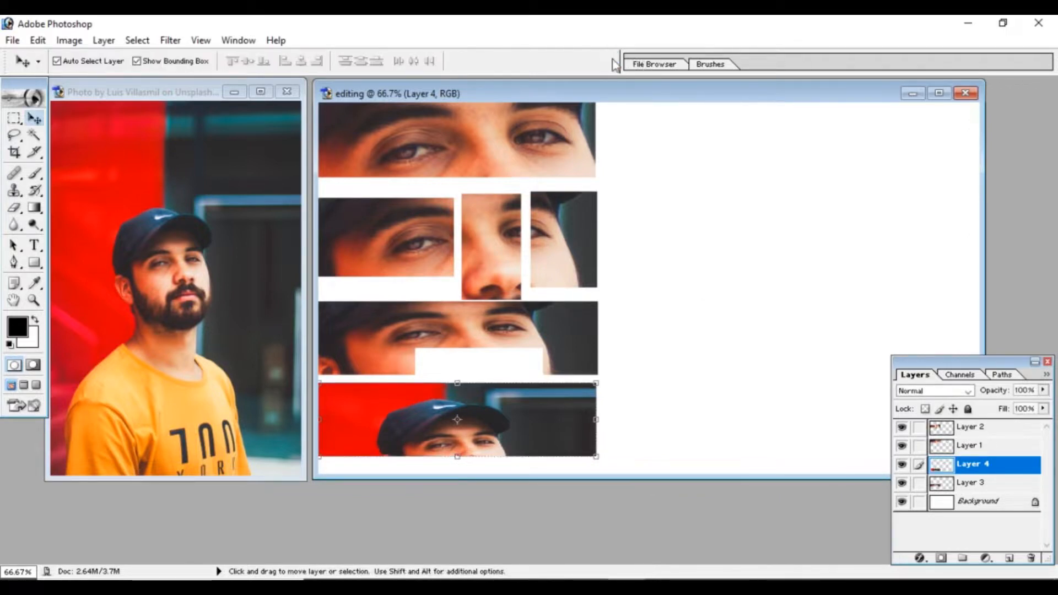
- Select the man's head and shoulders in the photo with a 10 px feathered Elliptical Marquee and paste the selection into the editing document
{"action": "left_click", "coordinate": [14, 118]}
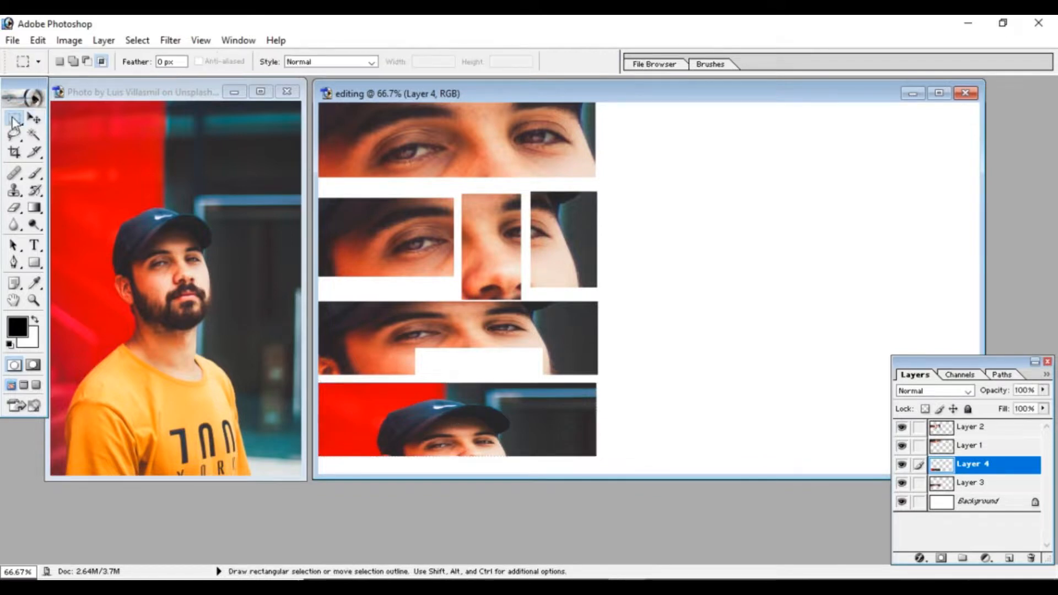
{"action": "double_click", "coordinate": [162, 62]}
{"action": "type", "text": "10"}
{"action": "left_click", "coordinate": [18, 122]}
{"action": "left_click", "coordinate": [94, 132]}
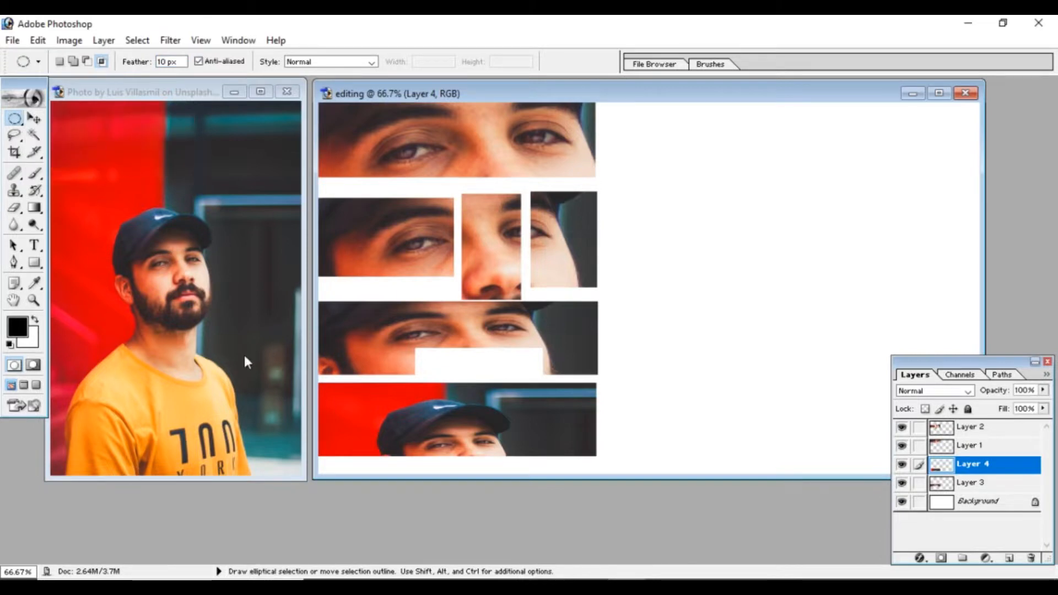
{"action": "left_click", "coordinate": [107, 191]}
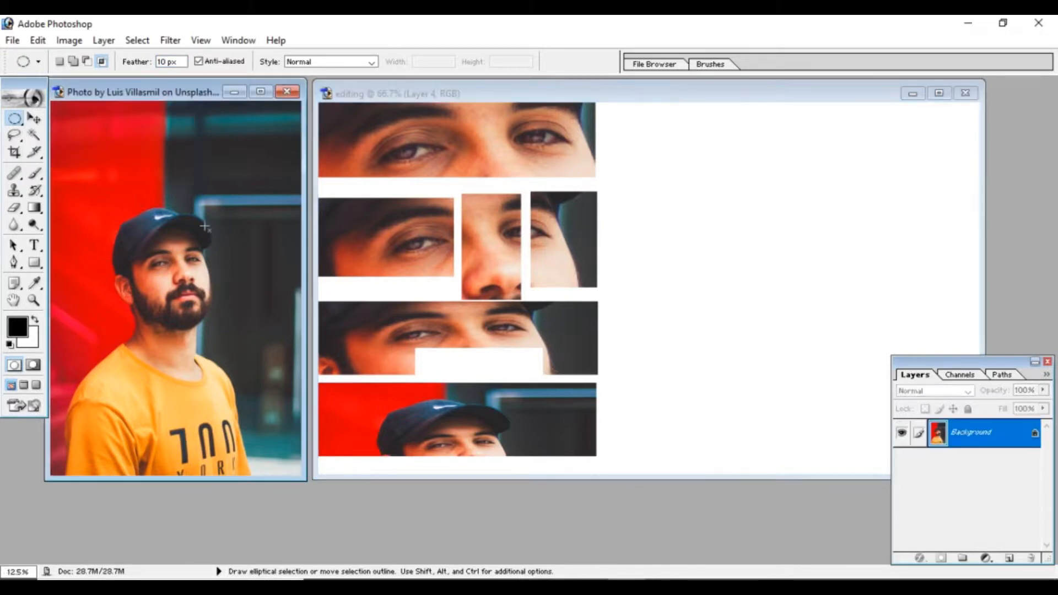
{"action": "left_click_drag", "start_coordinate": [94, 184], "coordinate": [254, 336]}
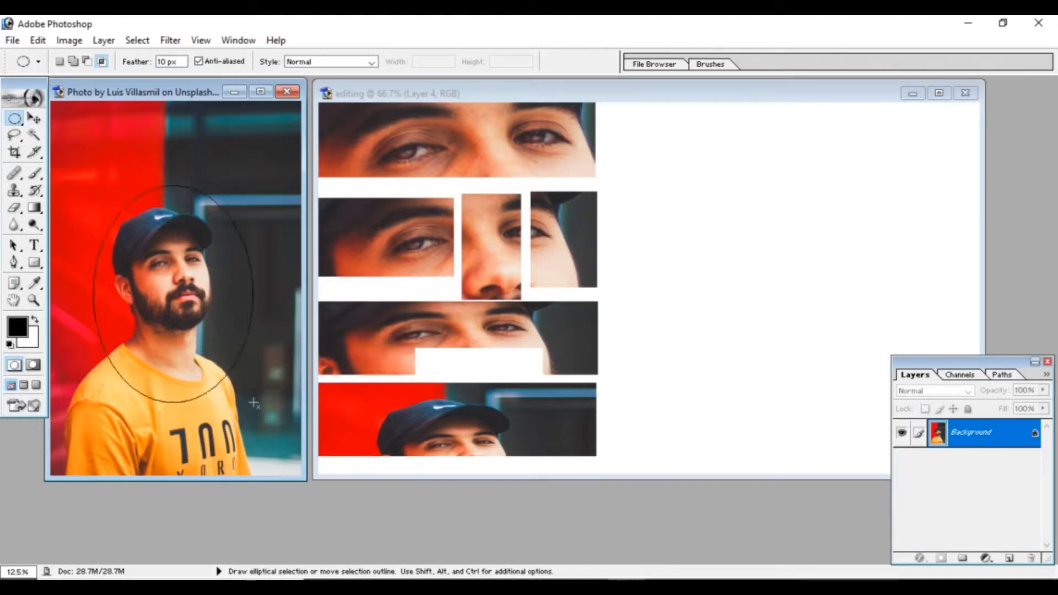
{"action": "left_click", "coordinate": [657, 259]}
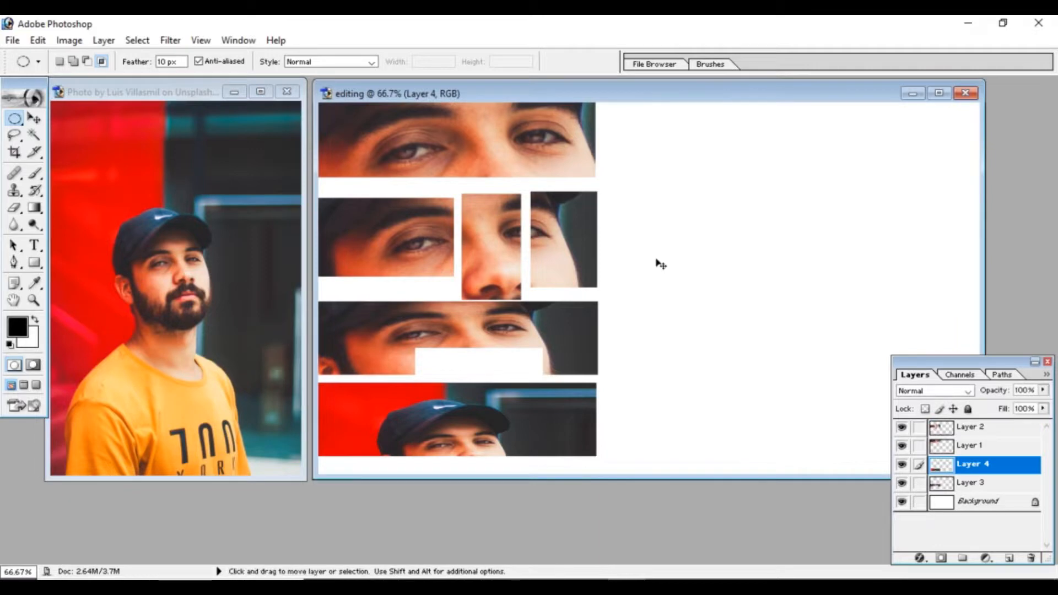
{"action": "key", "text": "ctrl+v"}
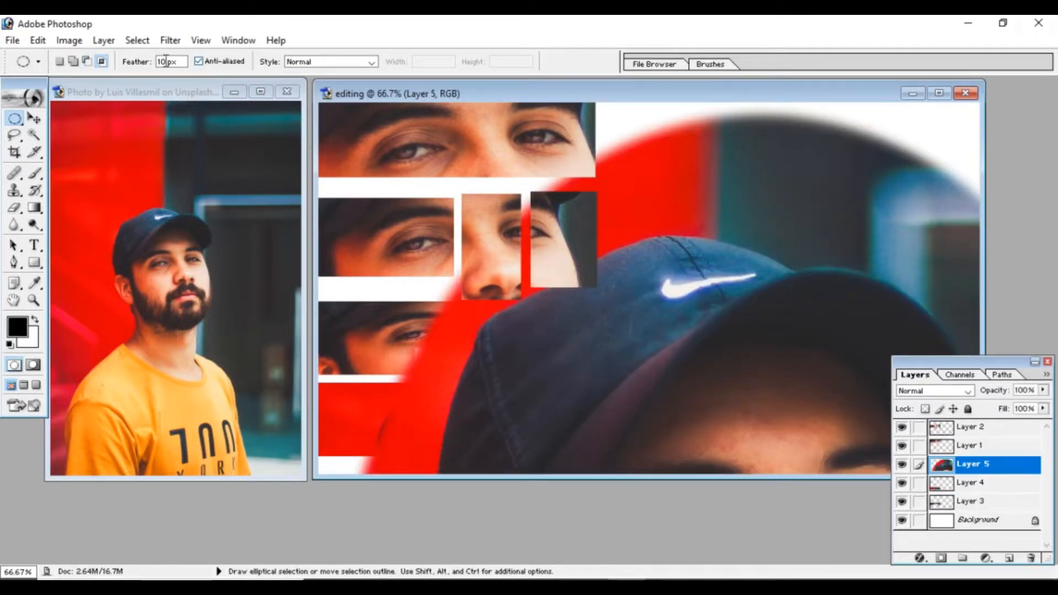
- Scale the pasted oval portrait to 31.8% width and 28.2% height and place it in the empty area beside the face strips
{"action": "left_click", "coordinate": [34, 118]}
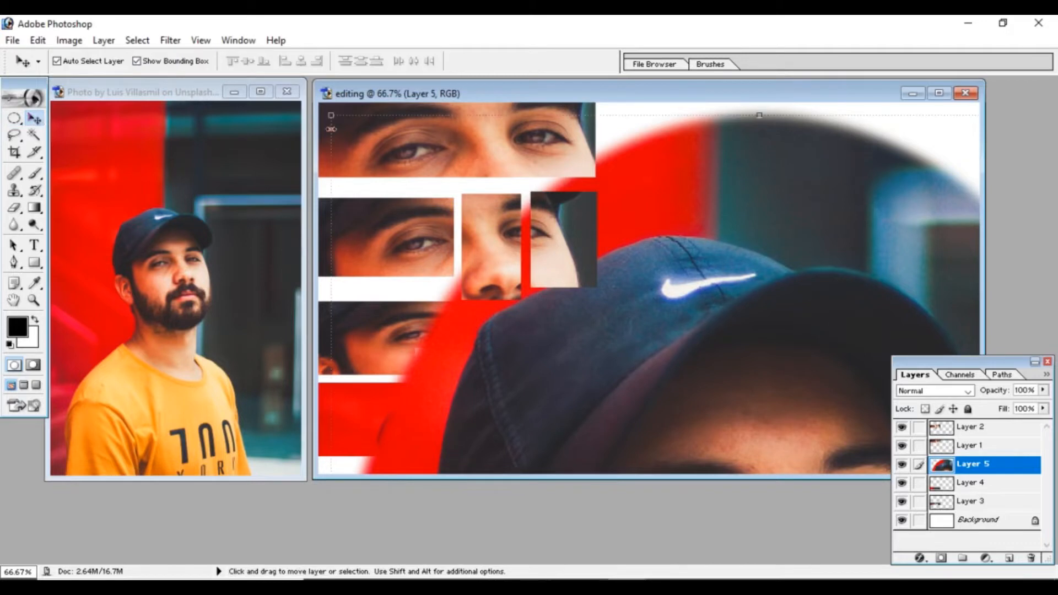
{"action": "left_click_drag", "start_coordinate": [331, 117], "coordinate": [624, 275]}
{"action": "left_click_drag", "start_coordinate": [762, 404], "coordinate": [756, 252]}
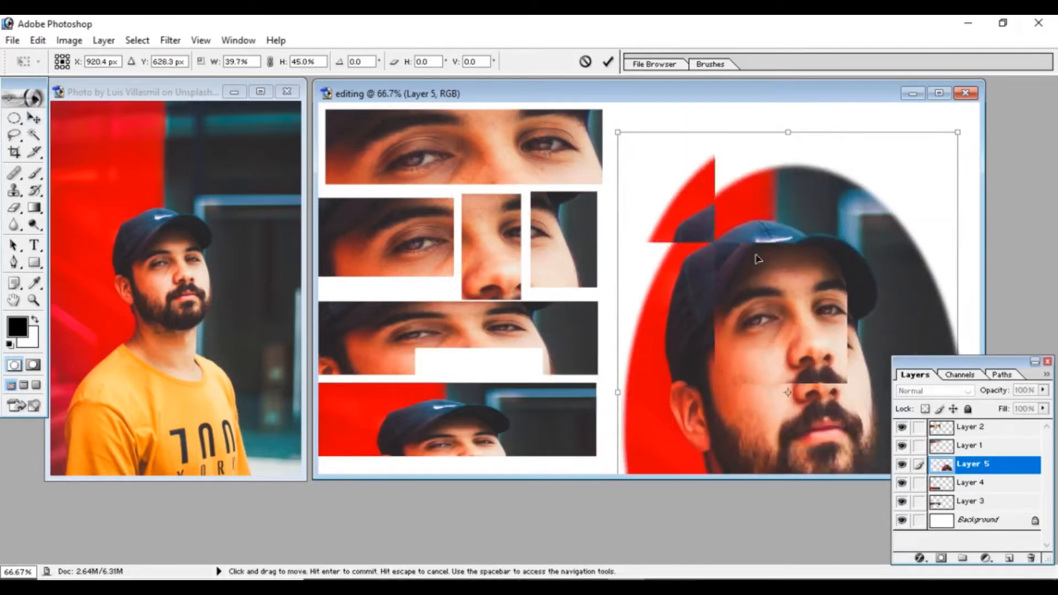
{"action": "left_click_drag", "start_coordinate": [613, 124], "coordinate": [652, 249]}
{"action": "left_click_drag", "start_coordinate": [720, 342], "coordinate": [688, 205]}
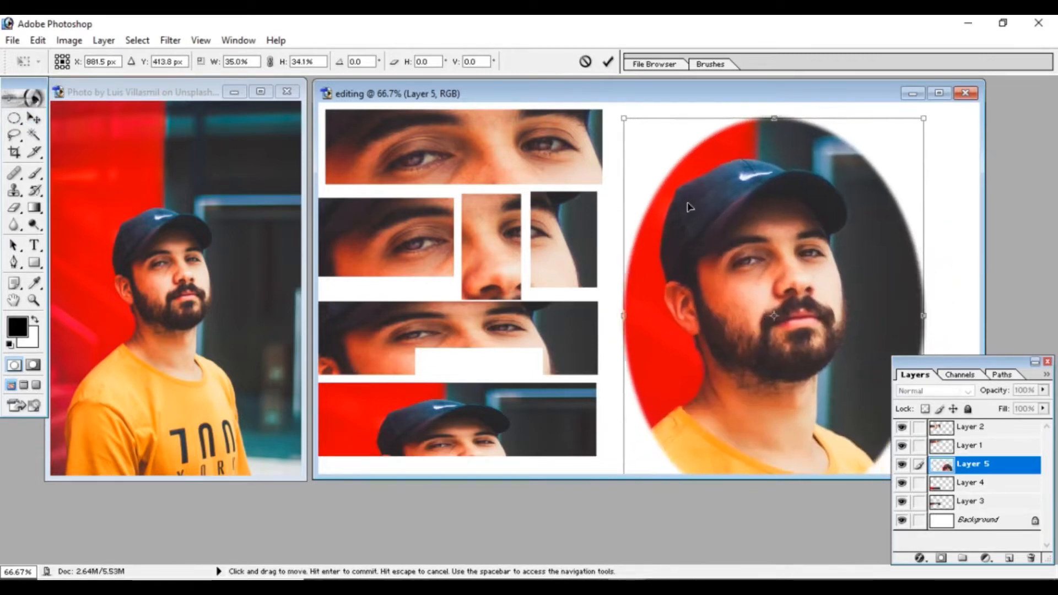
{"action": "left_click_drag", "start_coordinate": [623, 118], "coordinate": [650, 187]}
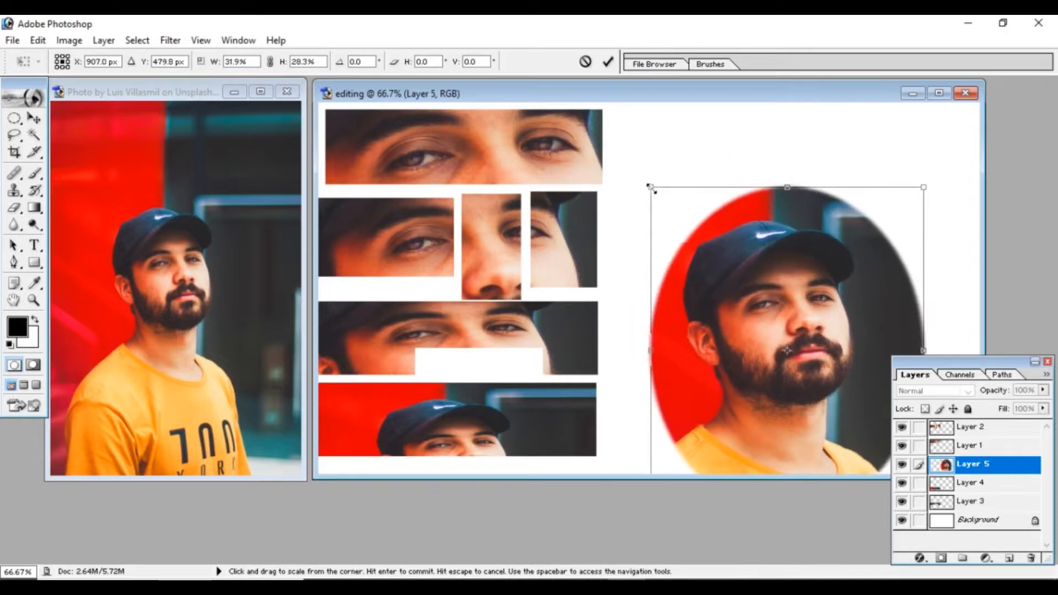
{"action": "left_click_drag", "start_coordinate": [730, 303], "coordinate": [719, 237]}
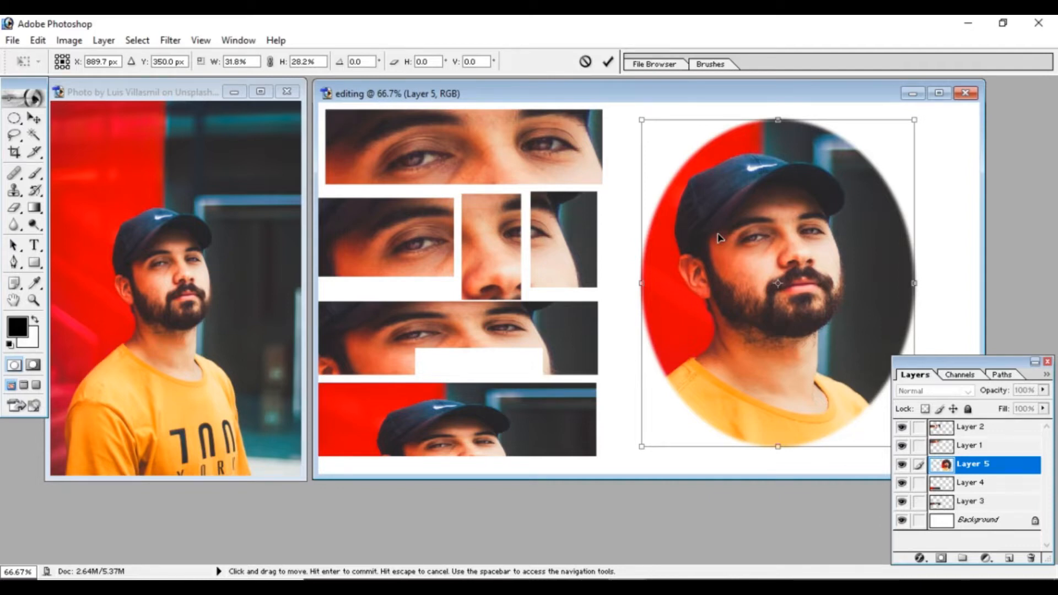
{"action": "left_click", "coordinate": [607, 62]}
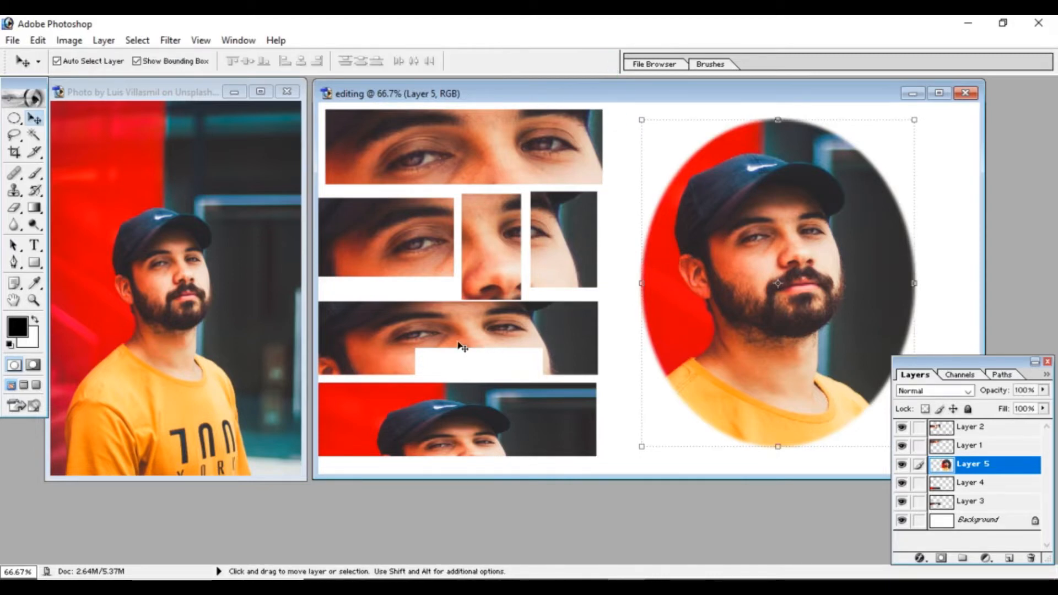
- Start another free transform on the oval portrait and enlarge the editing document's view to 73.3%
{"action": "key", "text": "ctrl+t"}
{"action": "key", "text": "ctrl+0"}
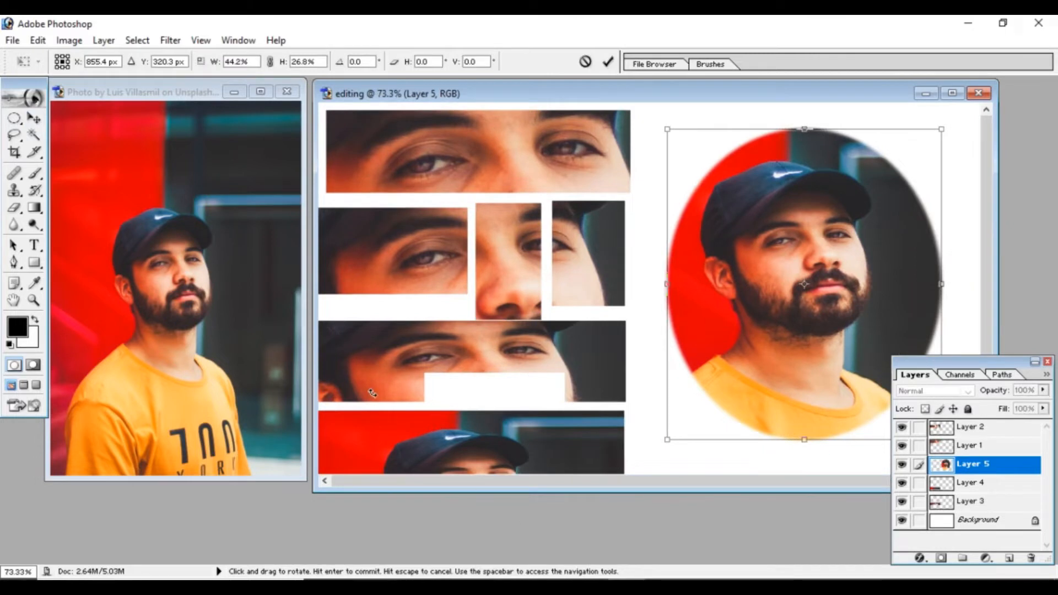